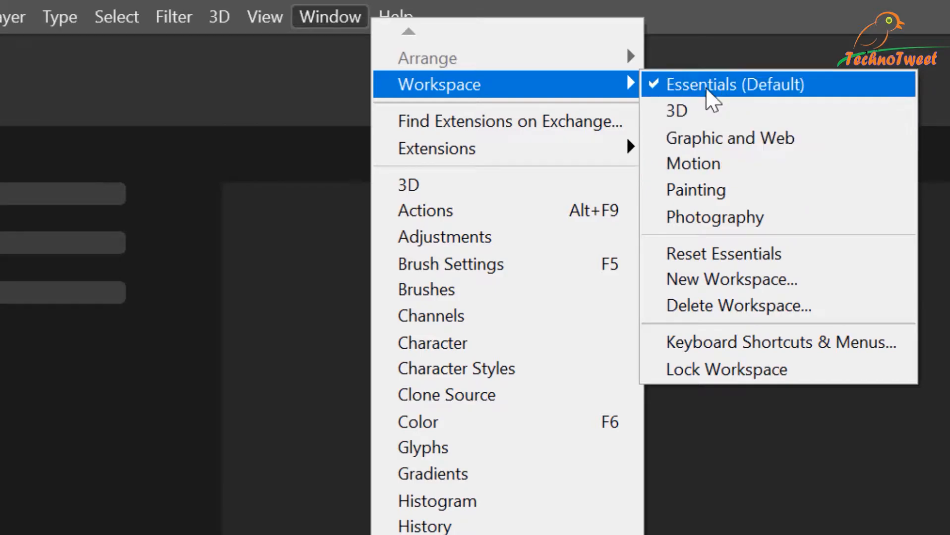
Switch the workspace to Essentials (Default)
{"action": "left_click", "coordinate": [759, 94]}
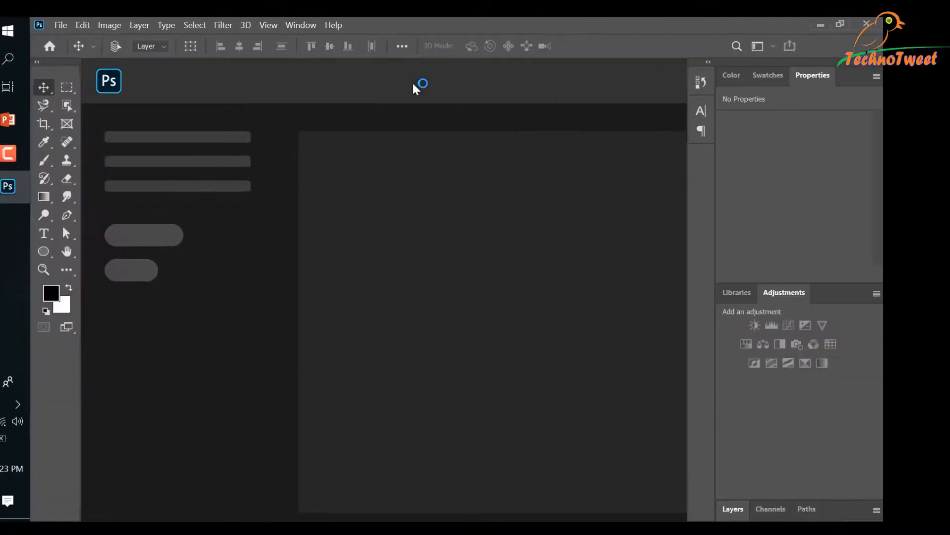
{"action": "left_click", "coordinate": [843, 51]}
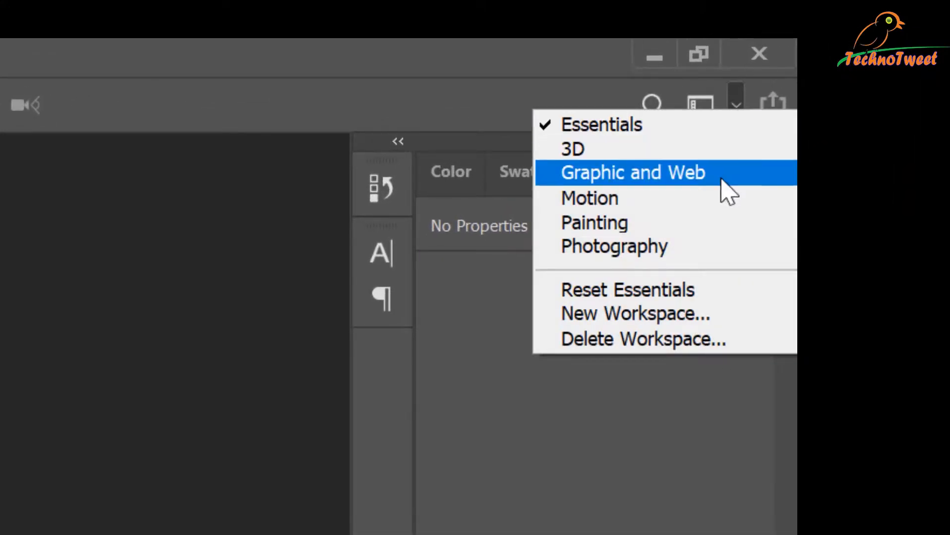
{"action": "left_click", "coordinate": [409, 64]}
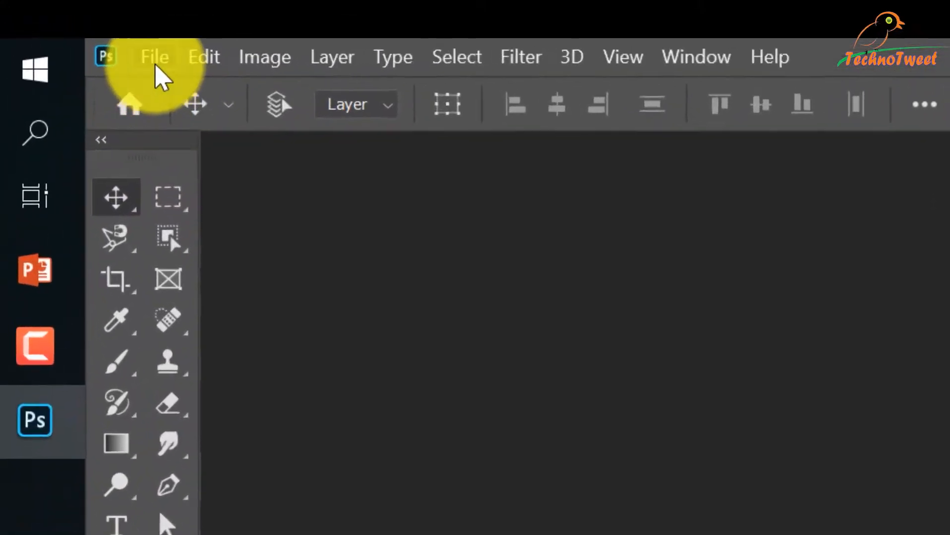
Open the image lovely_christmas_tree_vector_153897.jpg from the class-04 Sources folder
{"action": "left_click", "coordinate": [64, 23]}
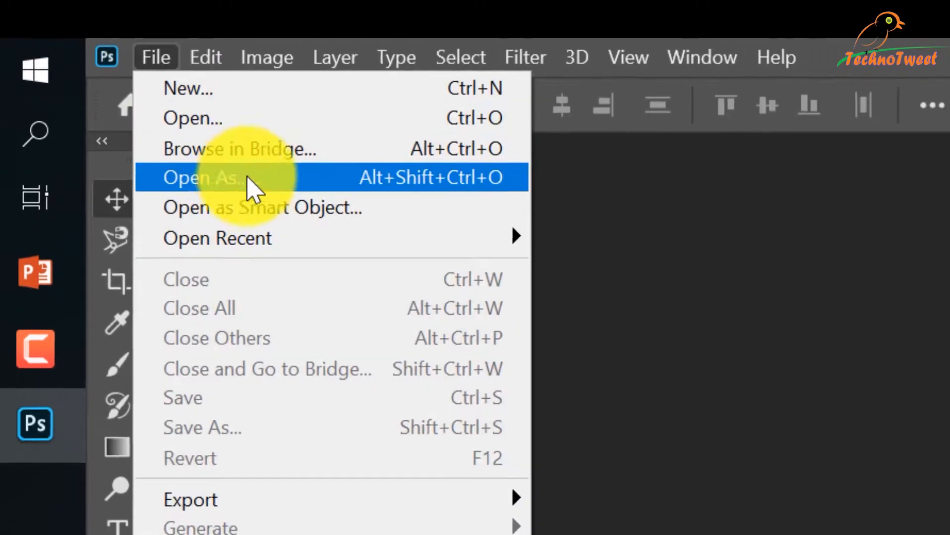
{"action": "left_click", "coordinate": [208, 118]}
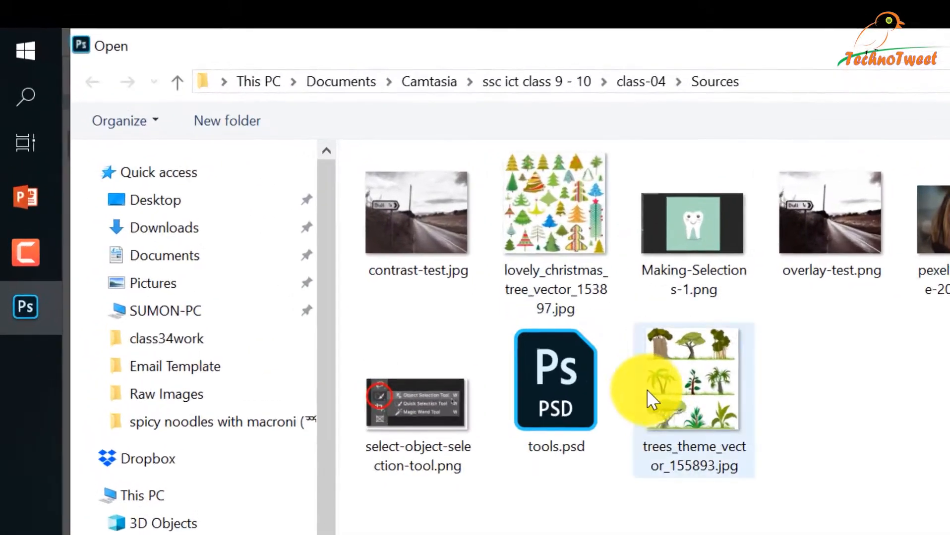
{"action": "left_click", "coordinate": [550, 213]}
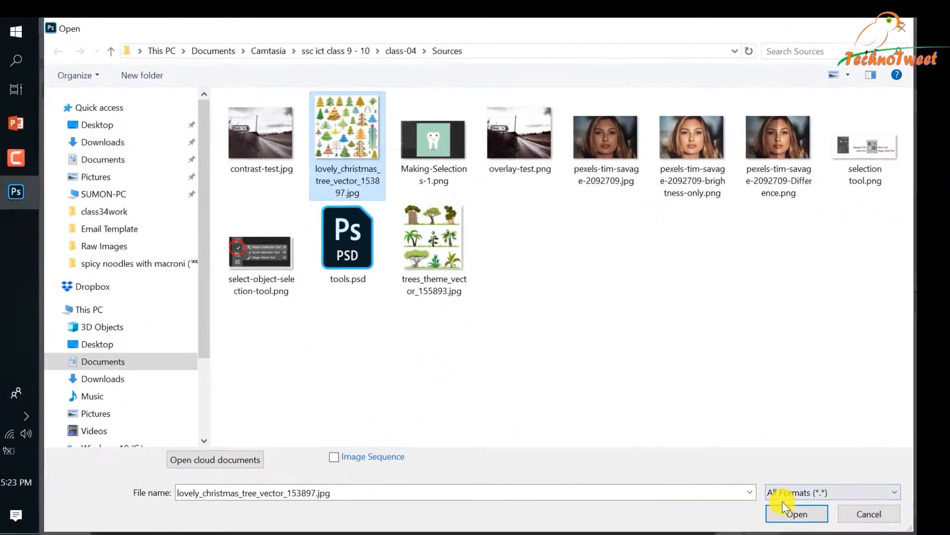
{"action": "left_click", "coordinate": [783, 506]}
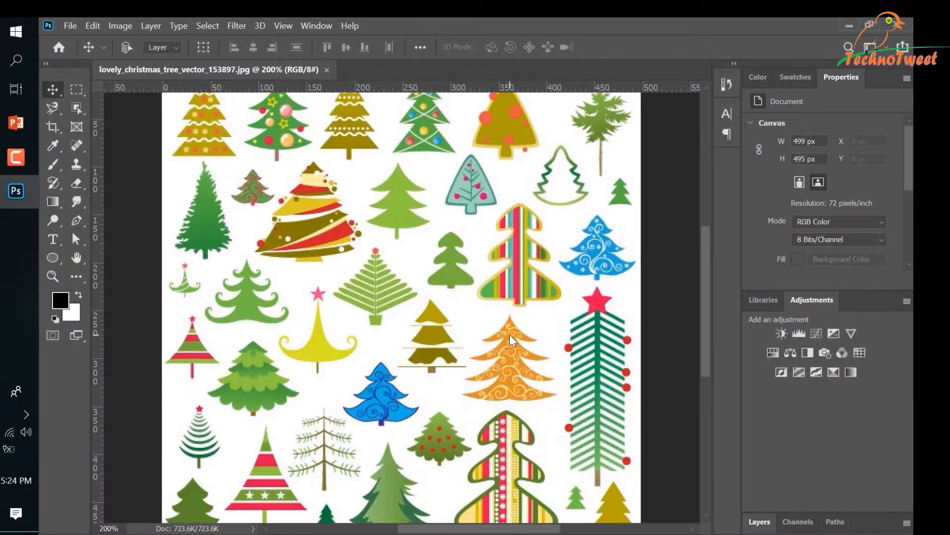
Try to shift the background layer slightly with the Move tool, declining its conversion to a normal layer
{"action": "key", "text": "ctrl+plus"}
{"action": "left_click", "coordinate": [76, 259]}
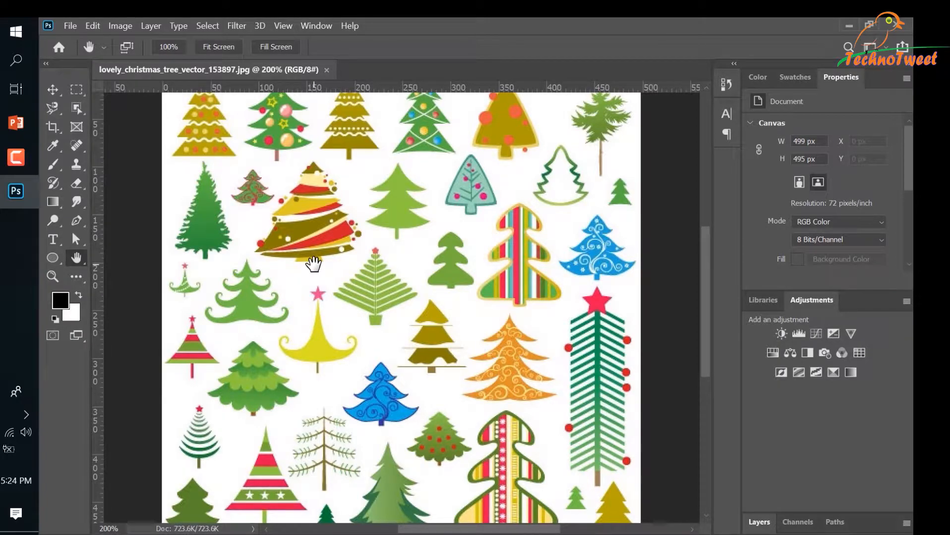
{"action": "left_click_drag", "start_coordinate": [315, 256], "coordinate": [298, 322]}
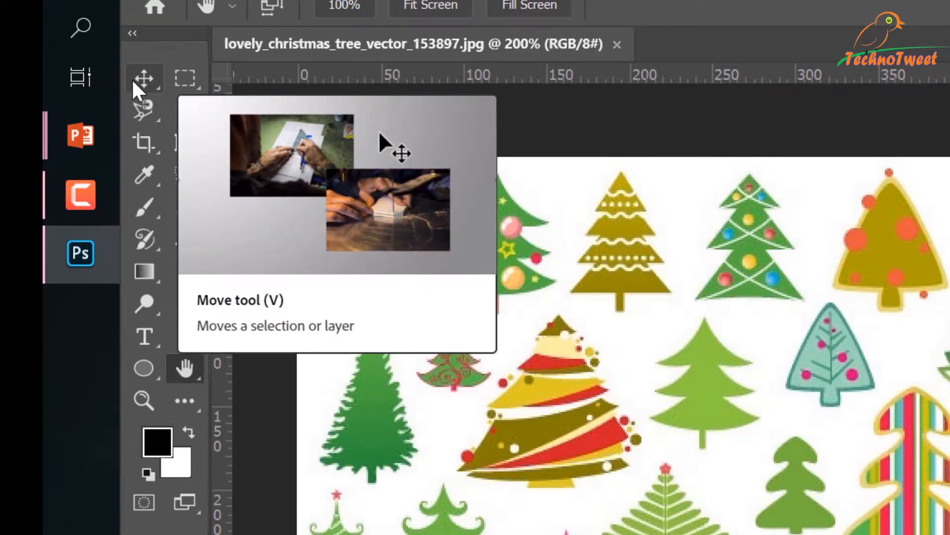
{"action": "left_click", "coordinate": [133, 82]}
{"action": "left_click_drag", "start_coordinate": [515, 367], "coordinate": [523, 388]}
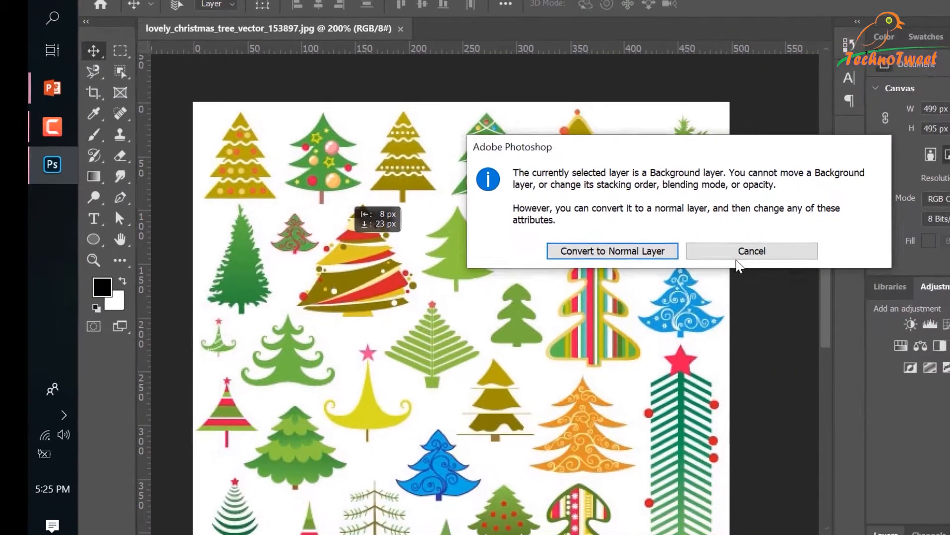
{"action": "left_click", "coordinate": [739, 253]}
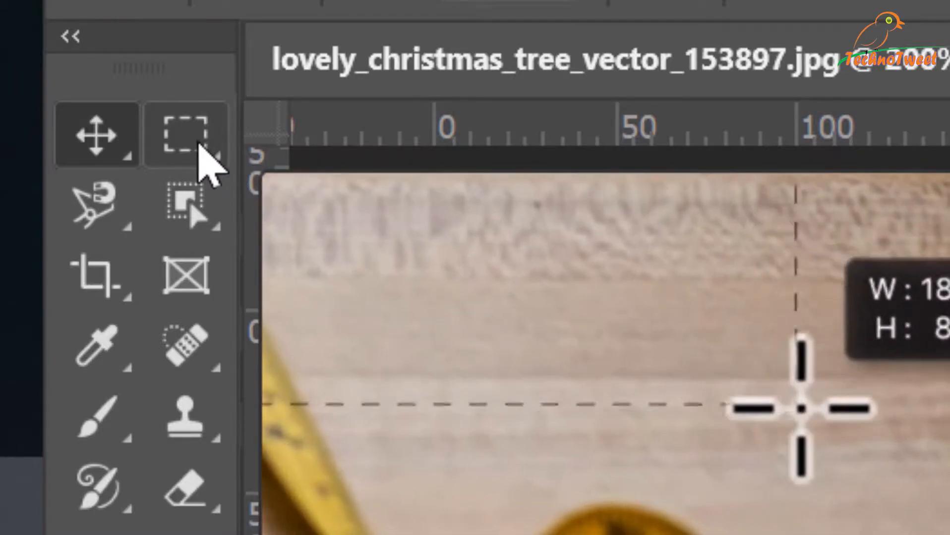
Draw an elliptical selection about 72 by 110 px around the thin-trunked green tree in the image's upper-right corner
{"action": "left_click", "coordinate": [192, 132]}
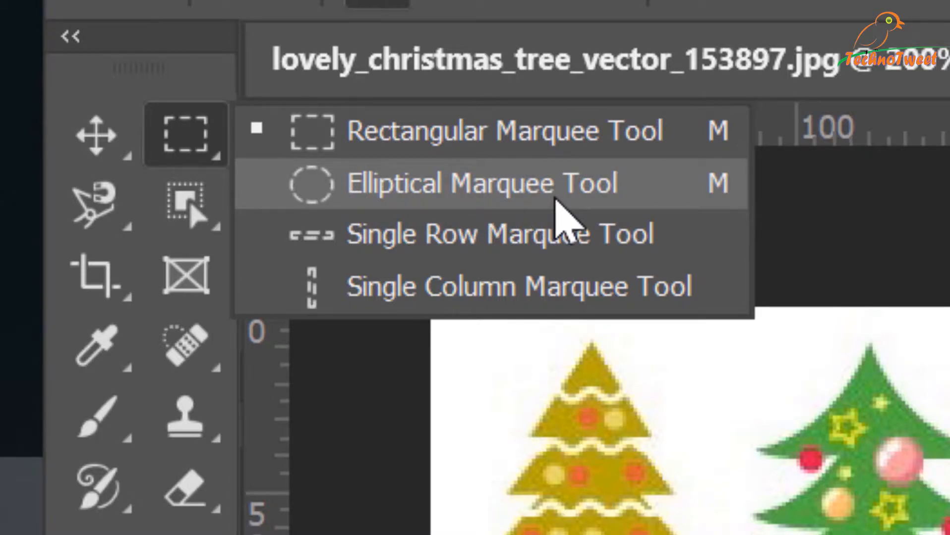
{"action": "left_click", "coordinate": [555, 199]}
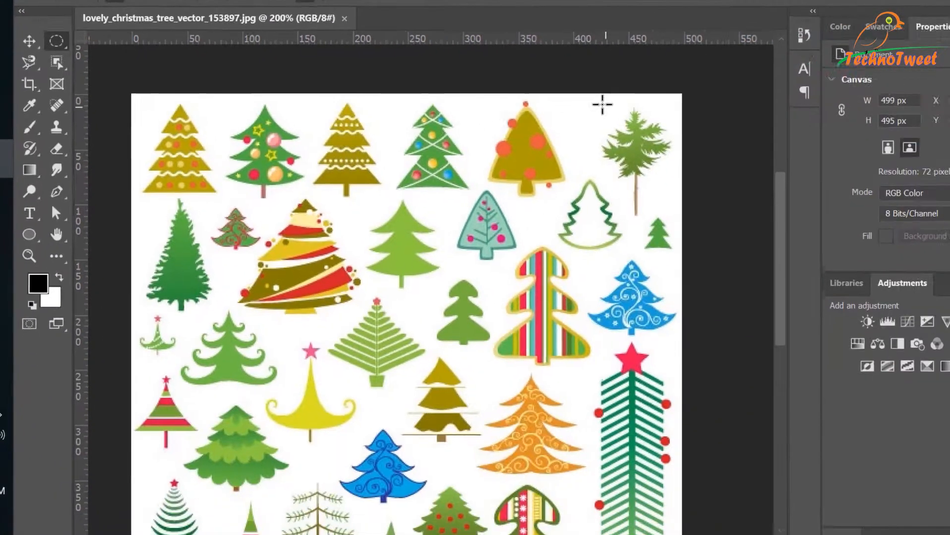
{"action": "left_click_drag", "start_coordinate": [570, 95], "coordinate": [646, 209]}
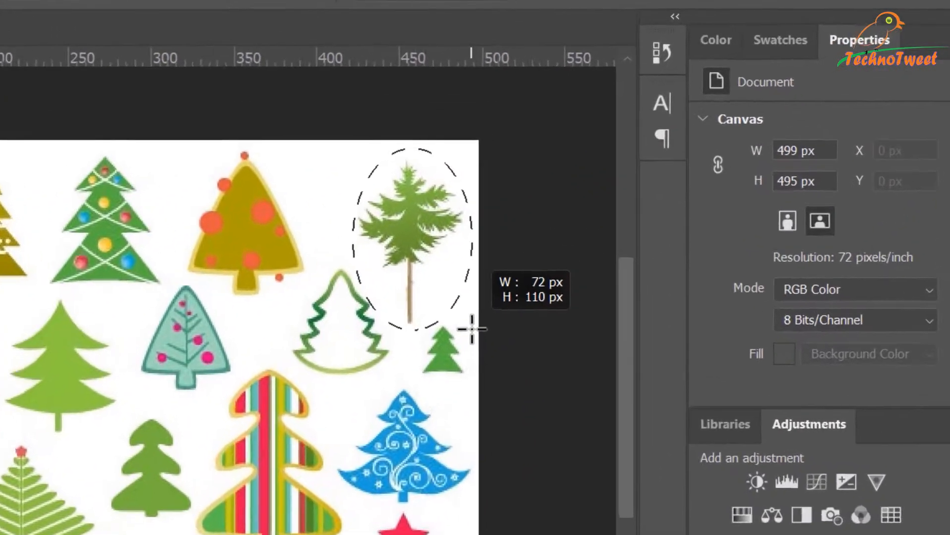
{"action": "left_click_drag", "start_coordinate": [471, 328], "coordinate": [472, 329]}
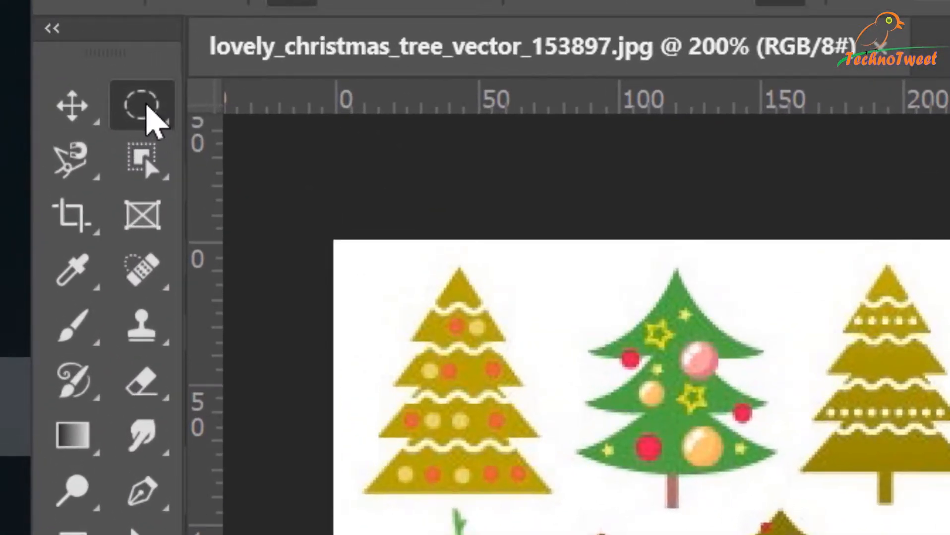
Draw a rectangular marquee selection around the tall star-topped tree at the image's right edge and nudge it before clearing it
{"action": "right_click", "coordinate": [146, 104]}
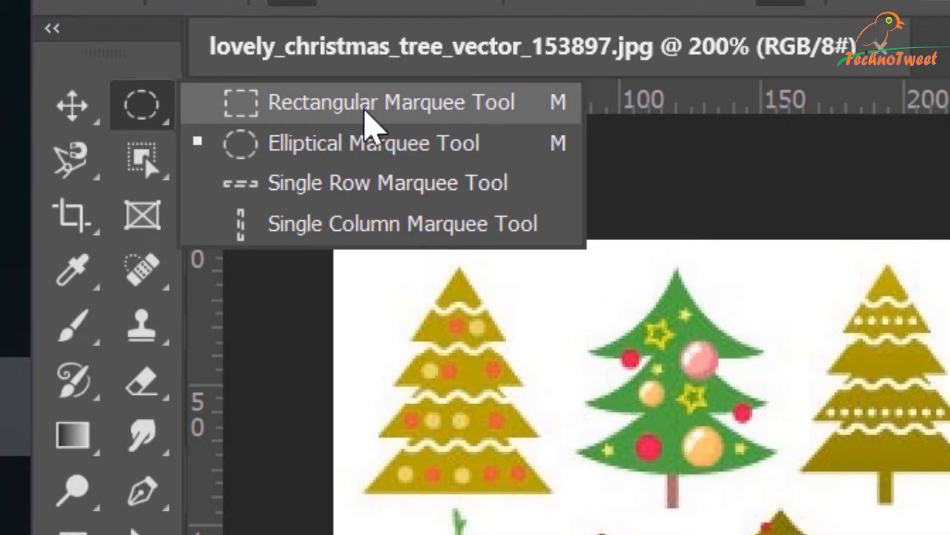
{"action": "left_click", "coordinate": [365, 112]}
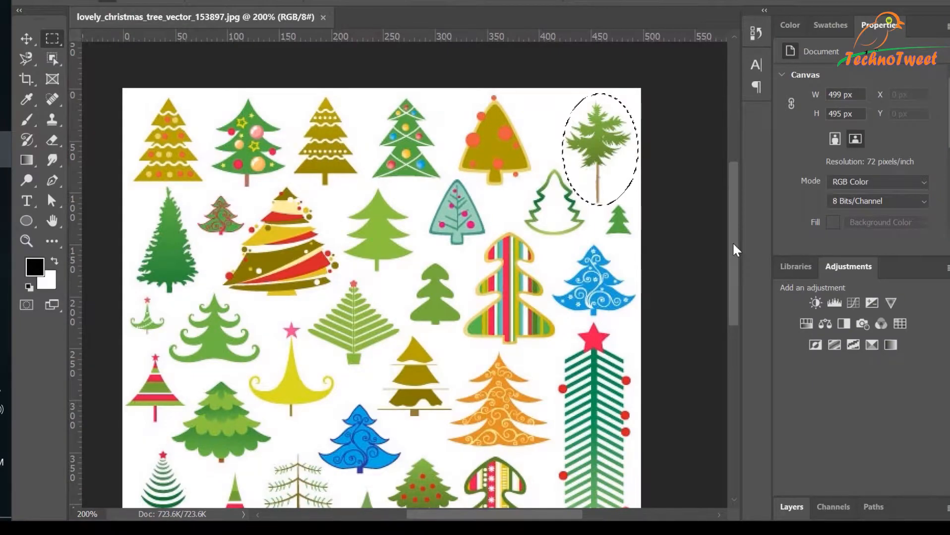
{"action": "left_click_drag", "start_coordinate": [736, 250], "coordinate": [740, 289]}
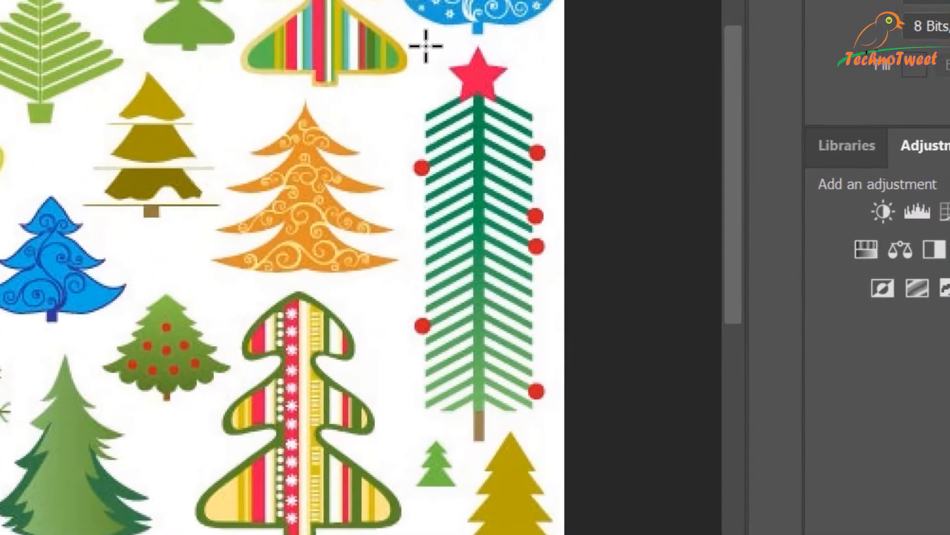
{"action": "left_click_drag", "start_coordinate": [564, 212], "coordinate": [570, 270]}
{"action": "left_click_drag", "start_coordinate": [433, 149], "coordinate": [547, 449]}
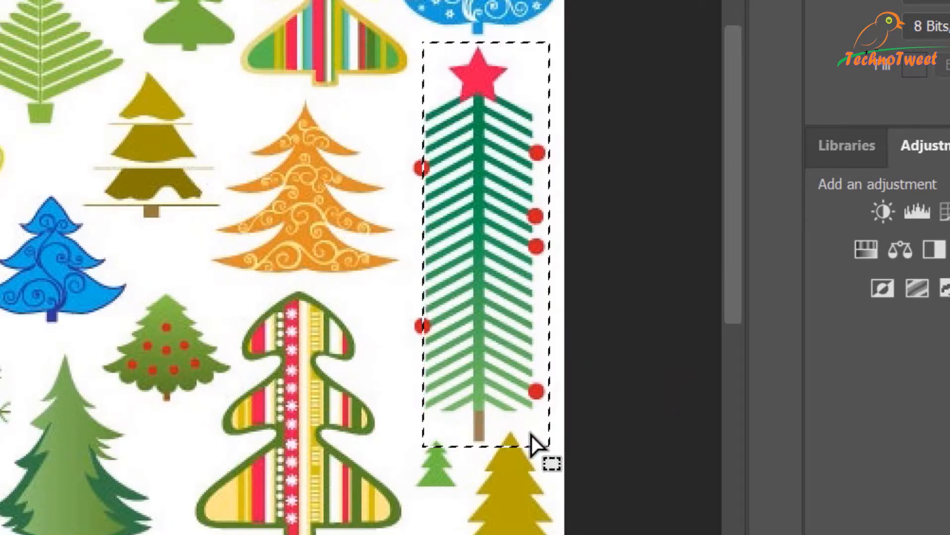
{"action": "left_click_drag", "start_coordinate": [489, 367], "coordinate": [483, 365]}
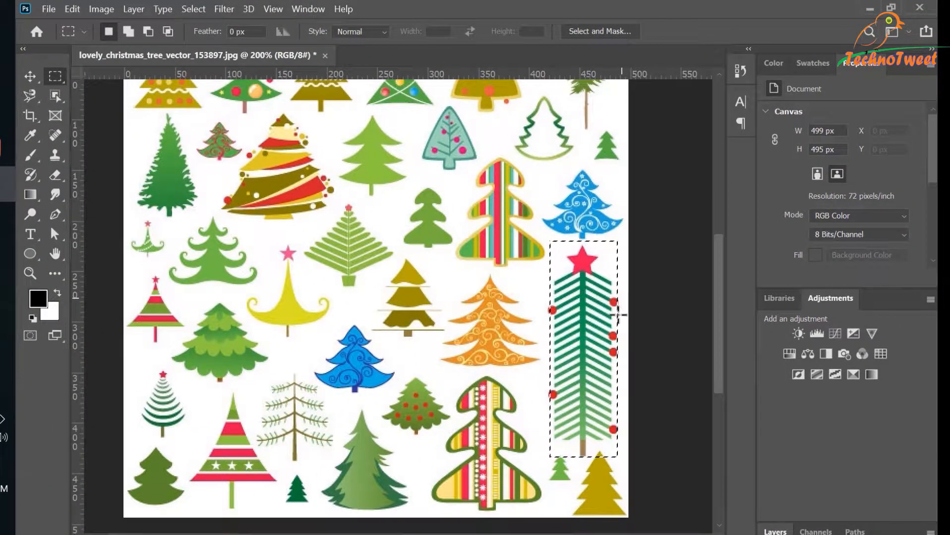
{"action": "left_click", "coordinate": [532, 348]}
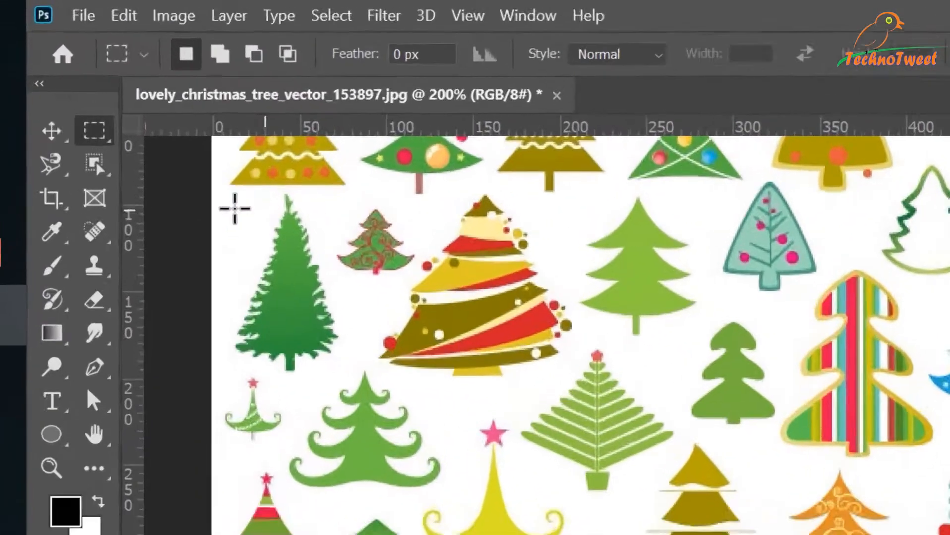
Draw a narrow elliptical marquee selection around the tall star-topped tree, keeping the Elliptical Marquee tool active
{"action": "right_click", "coordinate": [93, 129]}
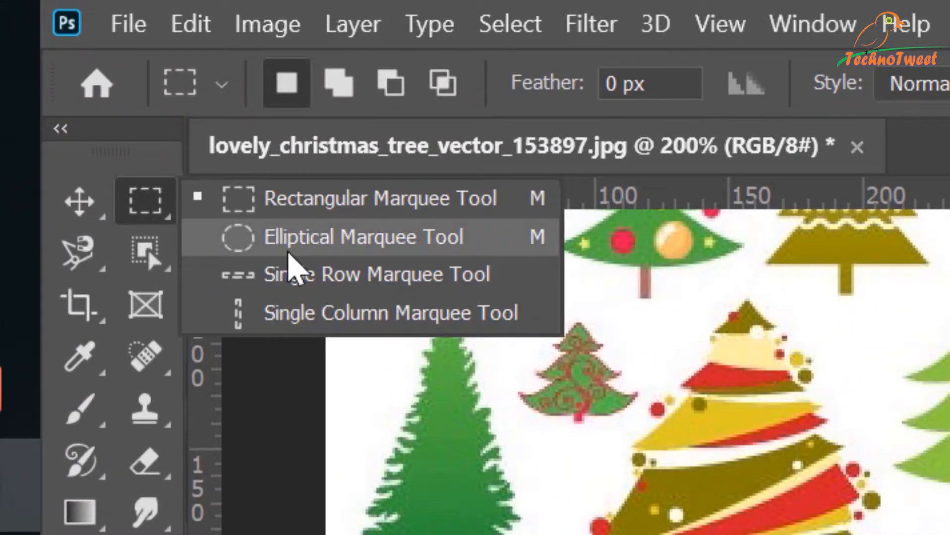
{"action": "left_click", "coordinate": [366, 248]}
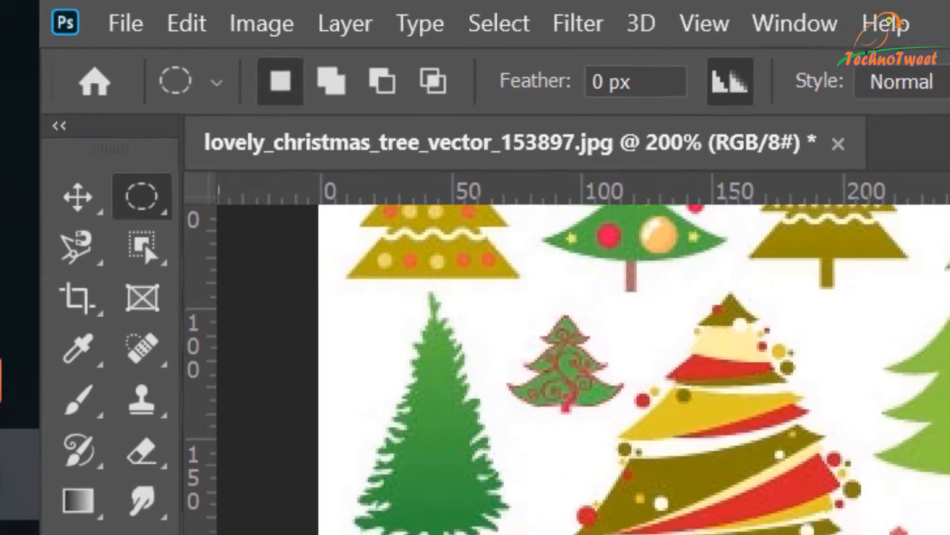
{"action": "left_click_drag", "start_coordinate": [493, 240], "coordinate": [570, 424]}
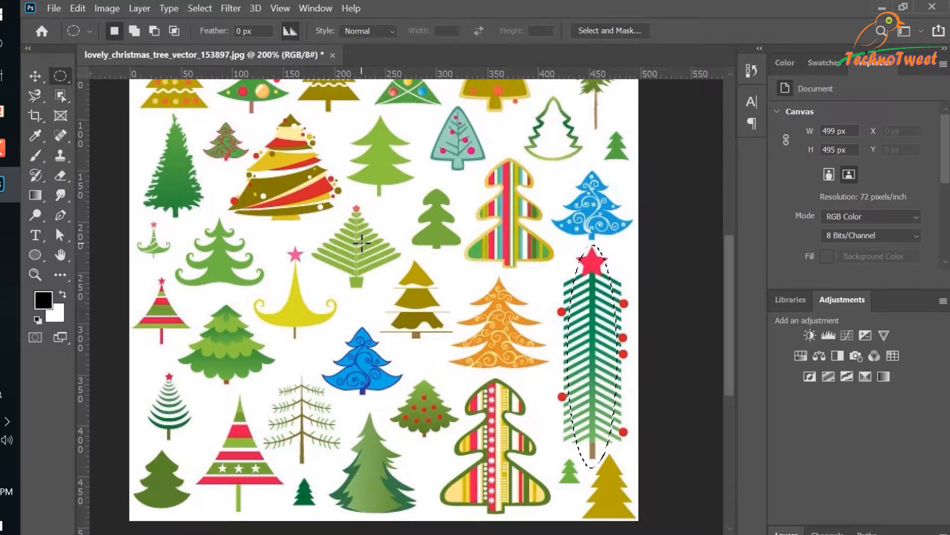
{"action": "right_click", "coordinate": [61, 78]}
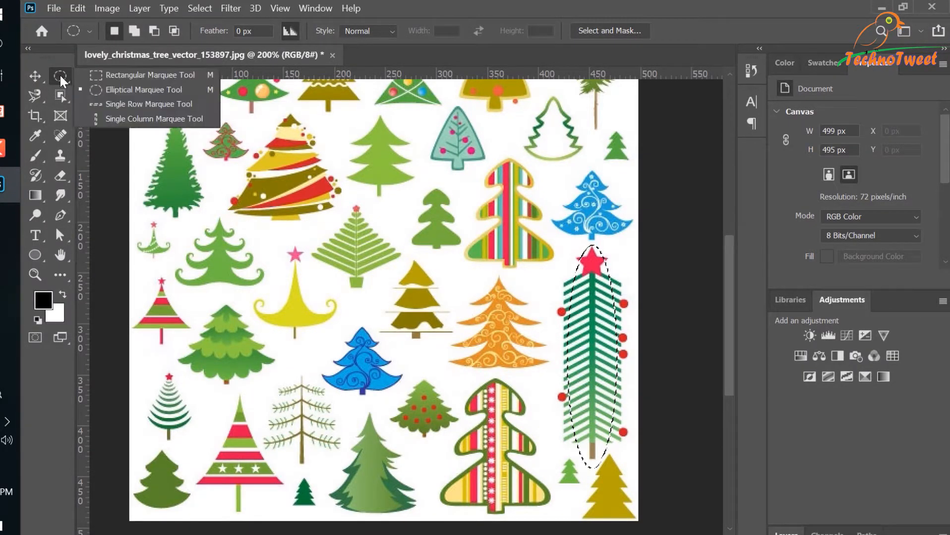
{"action": "left_click", "coordinate": [133, 92]}
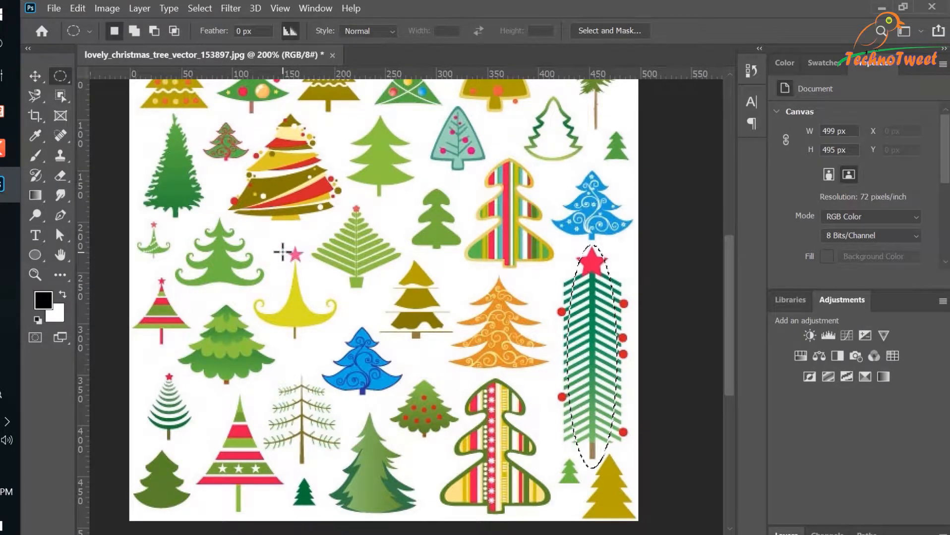
Clear the existing selection and trace a freehand Lasso selection around the red-and-gold striped tree in the image's second row
{"action": "left_click", "coordinate": [35, 96]}
{"action": "right_click", "coordinate": [35, 97]}
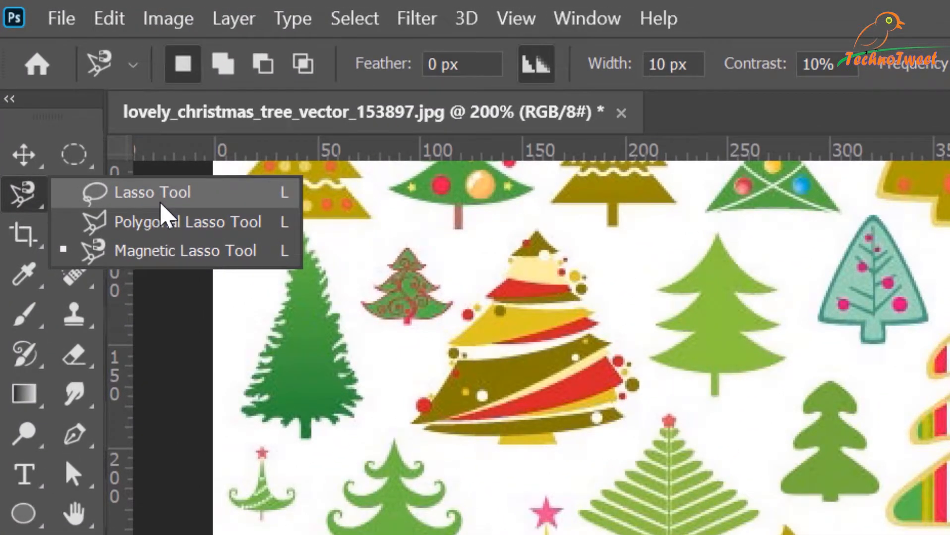
{"action": "left_click", "coordinate": [161, 200]}
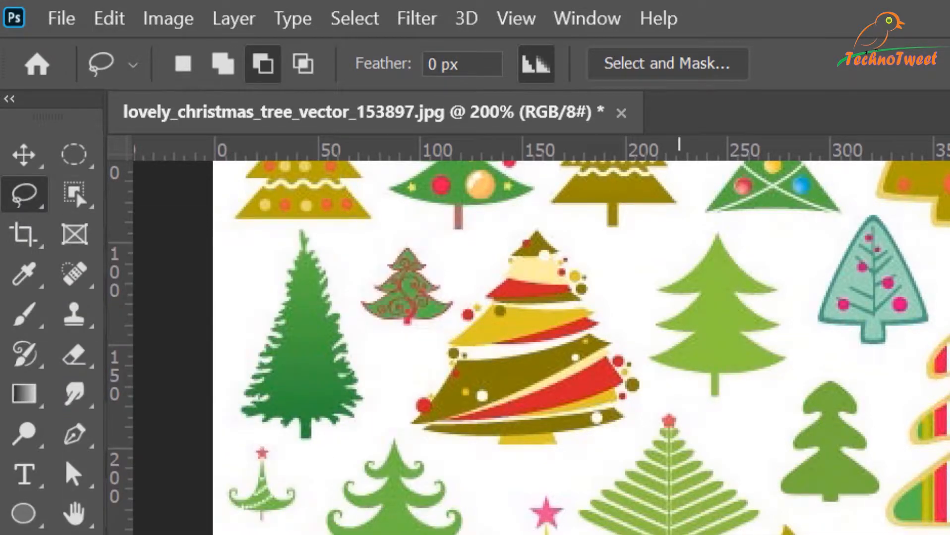
{"action": "scroll", "coordinate": [580, 347], "scroll_direction": "up", "scroll_amount": 5}
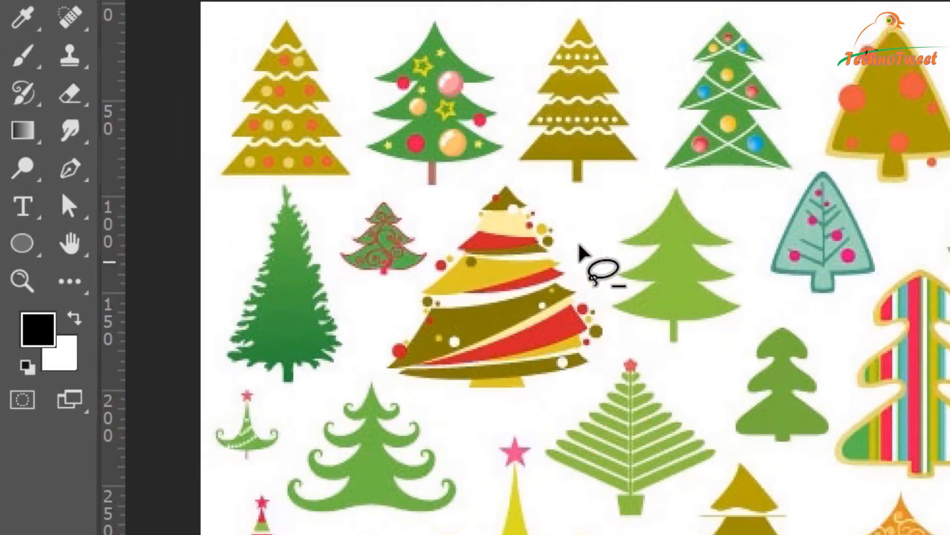
{"action": "mouse_move", "coordinate": [456, 218]}
{"action": "left_mouse_down"}
{"action": "mouse_move", "coordinate": [498, 178]}
{"action": "mouse_move", "coordinate": [544, 184]}
{"action": "mouse_move", "coordinate": [579, 230]}
{"action": "mouse_move", "coordinate": [614, 332]}
{"action": "mouse_move", "coordinate": [604, 375]}
{"action": "mouse_move", "coordinate": [541, 402]}
{"action": "mouse_move", "coordinate": [471, 412]}
{"action": "mouse_move", "coordinate": [396, 391]}
{"action": "mouse_move", "coordinate": [370, 368]}
{"action": "mouse_move", "coordinate": [367, 318]}
{"action": "mouse_move", "coordinate": [430, 258]}
{"action": "mouse_move", "coordinate": [458, 213]}
{"action": "left_mouse_up"}
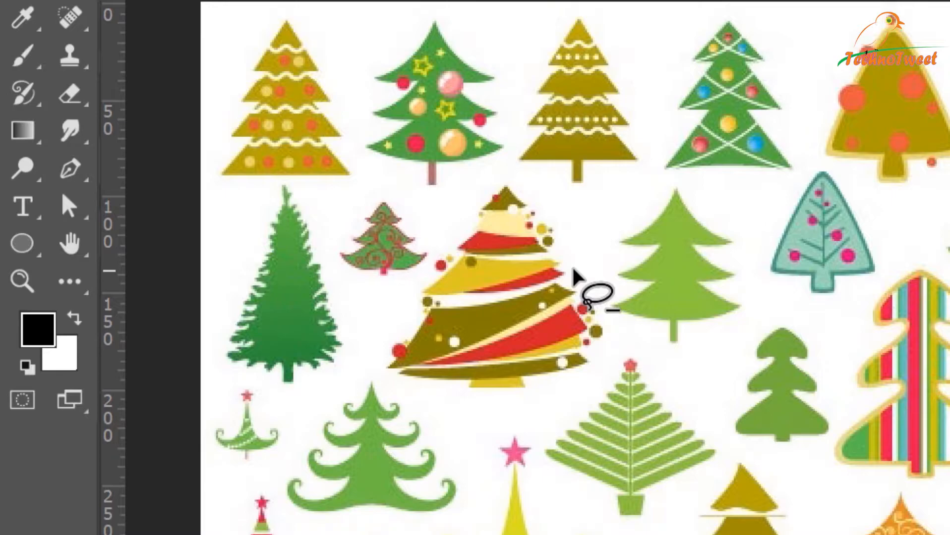
{"action": "key", "text": "ctrl+d"}
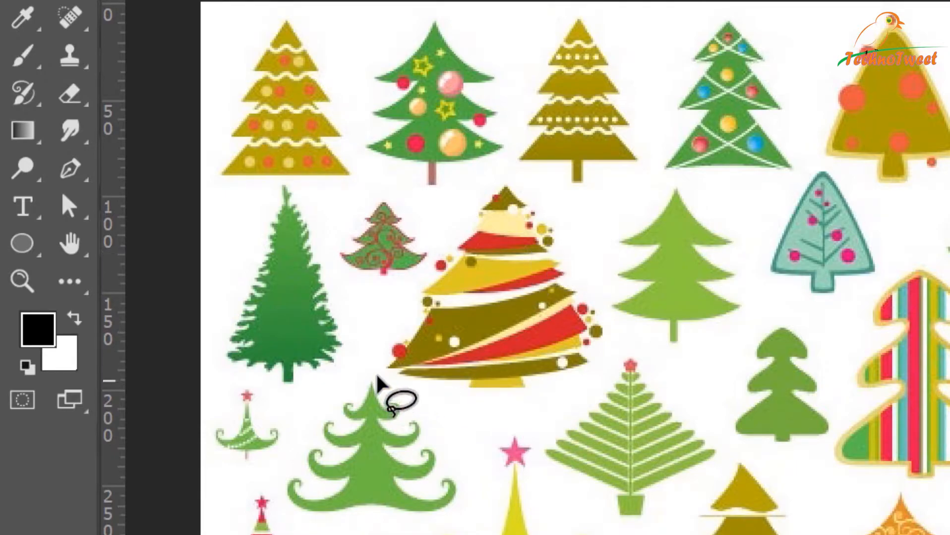
{"action": "mouse_move", "coordinate": [379, 349]}
{"action": "left_mouse_down"}
{"action": "mouse_move", "coordinate": [412, 312]}
{"action": "mouse_move", "coordinate": [453, 208]}
{"action": "mouse_move", "coordinate": [495, 177]}
{"action": "mouse_move", "coordinate": [556, 204]}
{"action": "mouse_move", "coordinate": [606, 327]}
{"action": "mouse_move", "coordinate": [595, 377]}
{"action": "mouse_move", "coordinate": [468, 409]}
{"action": "mouse_move", "coordinate": [420, 405]}
{"action": "mouse_move", "coordinate": [385, 384]}
{"action": "mouse_move", "coordinate": [373, 362]}
{"action": "mouse_move", "coordinate": [391, 342]}
{"action": "left_mouse_up"}
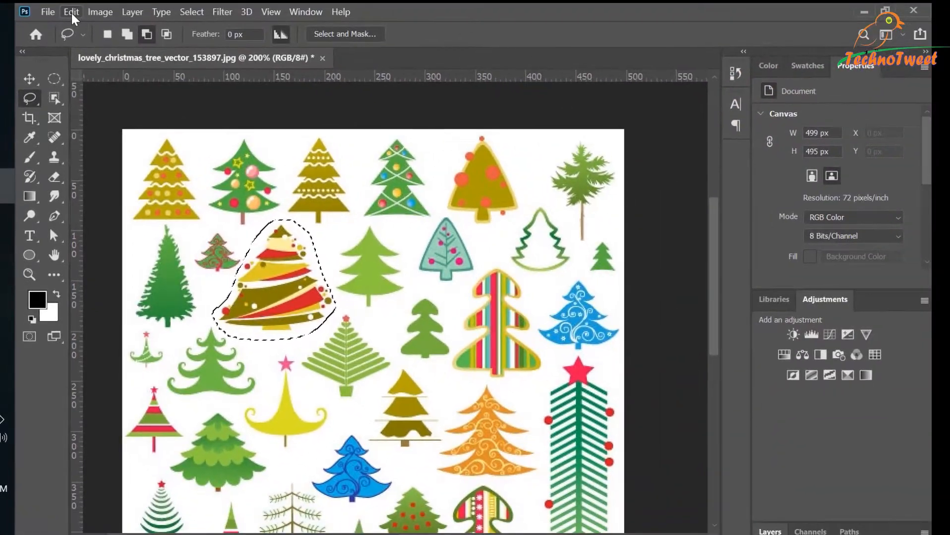
Copy the lassoed red-and-gold striped tree to the clipboard
{"action": "left_click", "coordinate": [70, 11]}
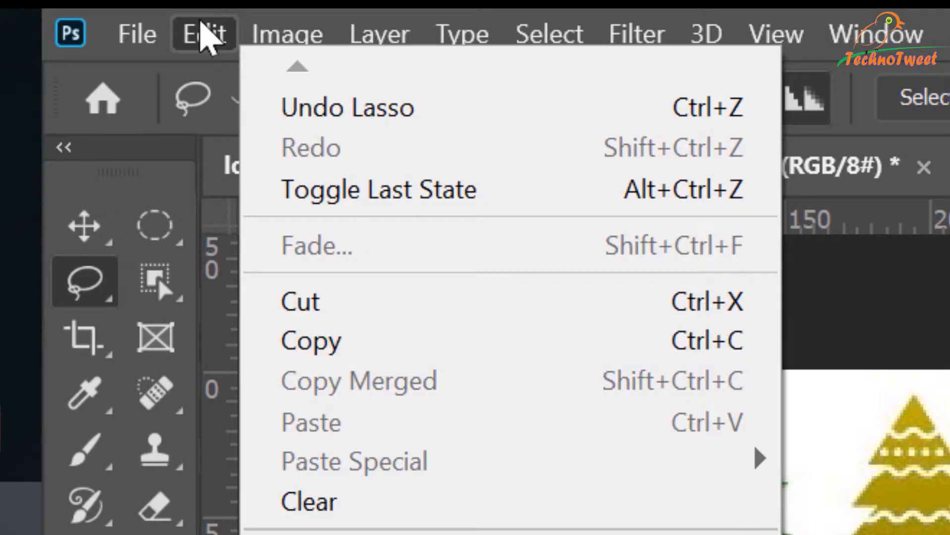
{"action": "left_click", "coordinate": [198, 31]}
{"action": "left_click", "coordinate": [198, 31]}
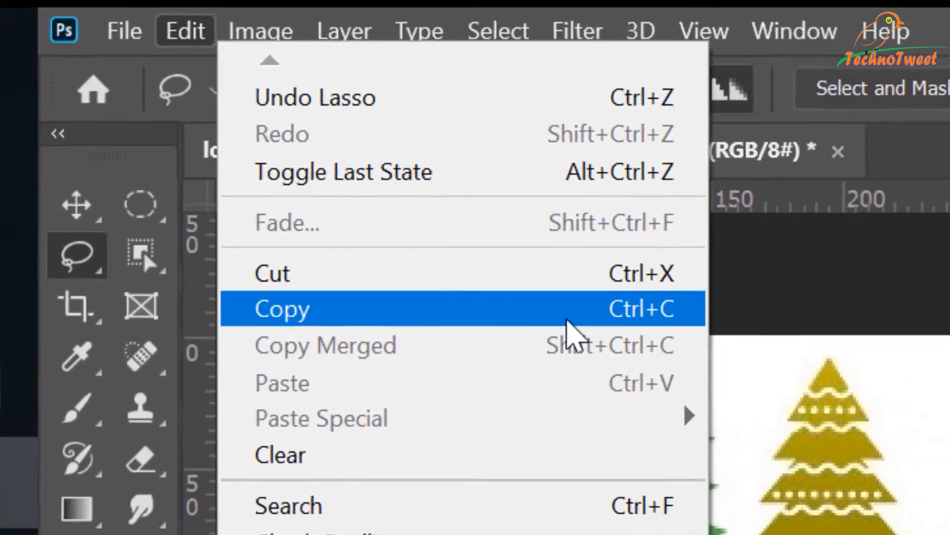
{"action": "left_click", "coordinate": [624, 347]}
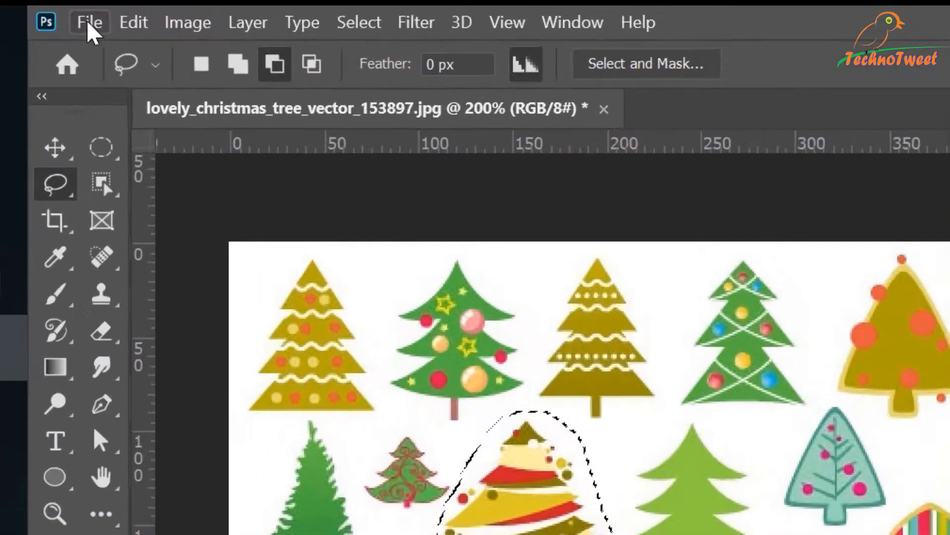
Create a new blank document from the recent 1920 x 1080 px @ 72 ppi preset
{"action": "left_click", "coordinate": [47, 12]}
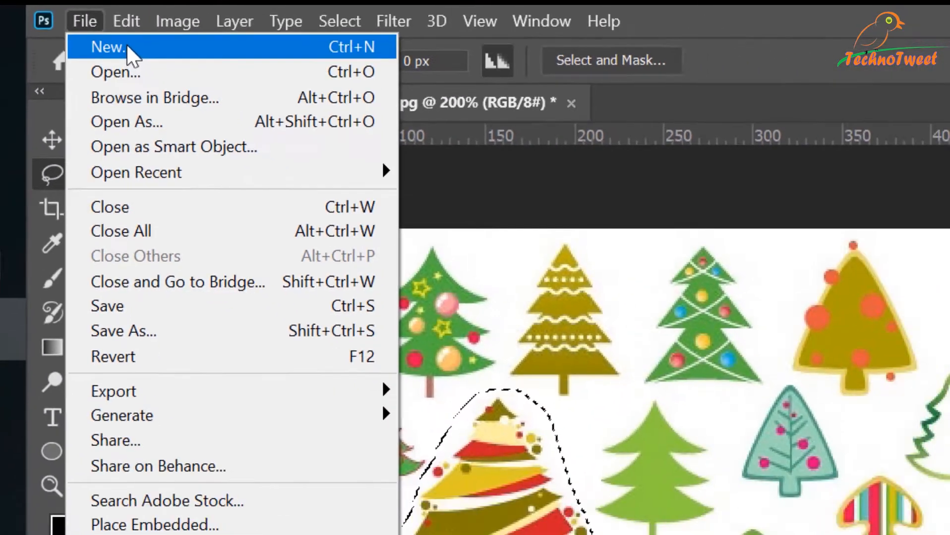
{"action": "left_click", "coordinate": [185, 69]}
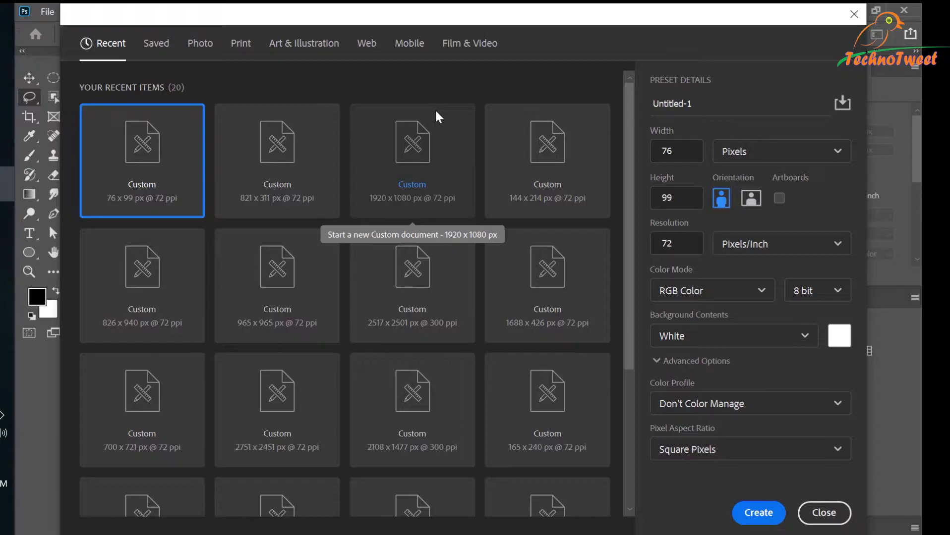
{"action": "left_click", "coordinate": [408, 157]}
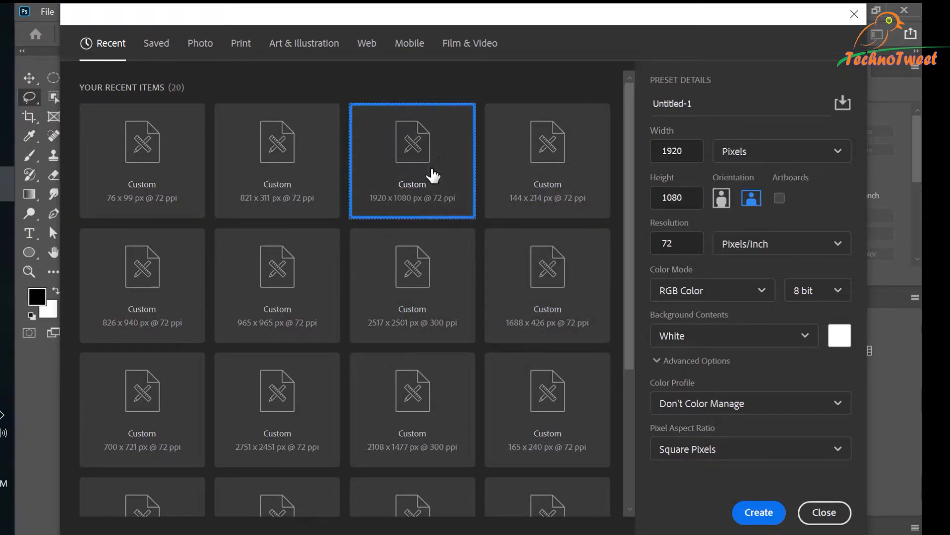
{"action": "left_click", "coordinate": [758, 514]}
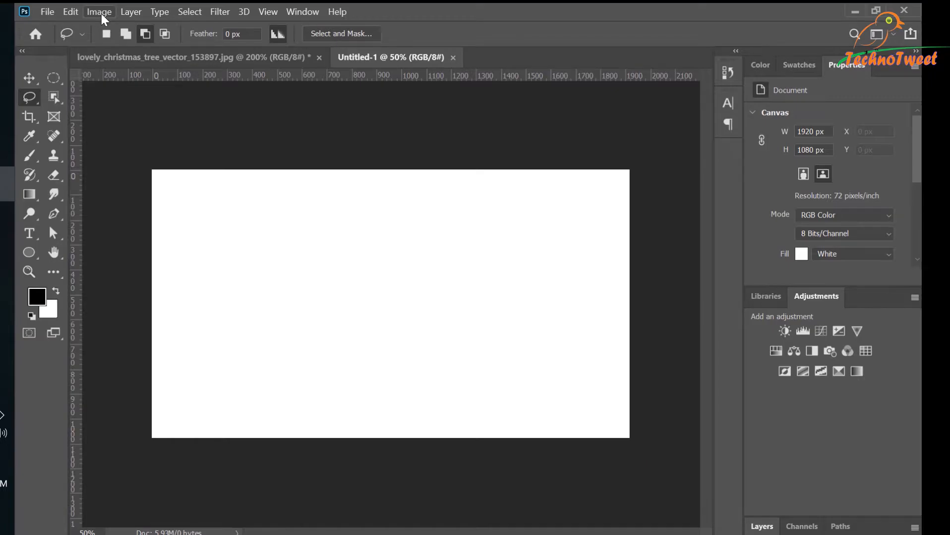
Paste the copied red-and-gold tree into the blank document and move it to the canvas's upper-right area
{"action": "left_click", "coordinate": [70, 11]}
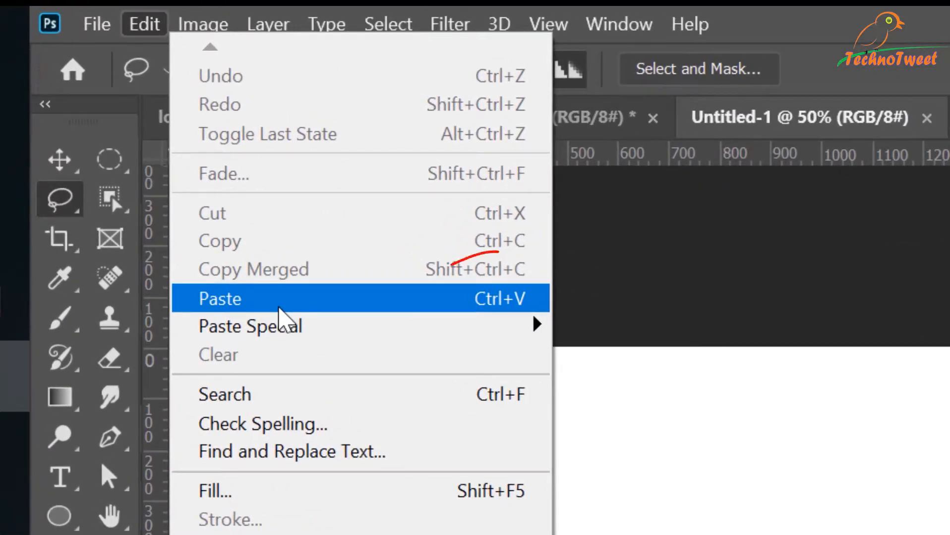
{"action": "left_click", "coordinate": [793, 511]}
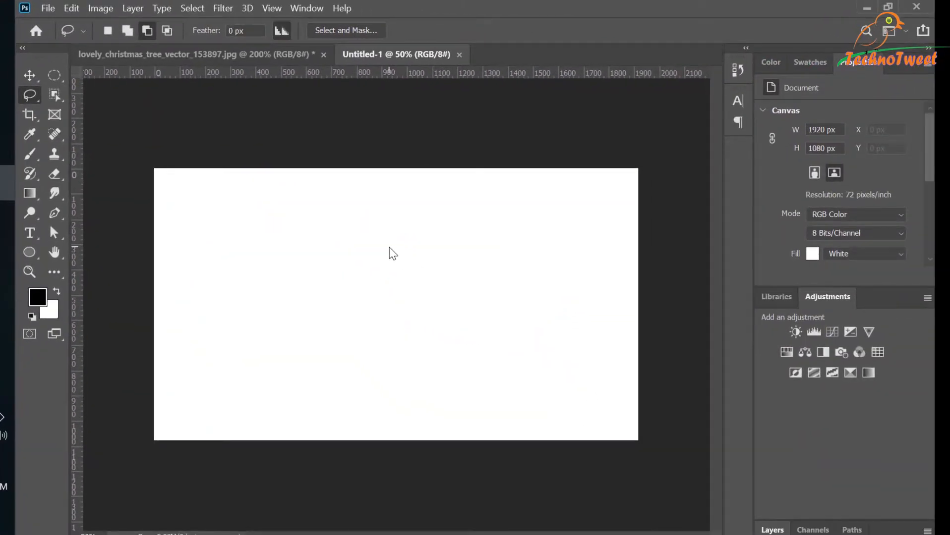
{"action": "key", "text": "ctrl+v"}
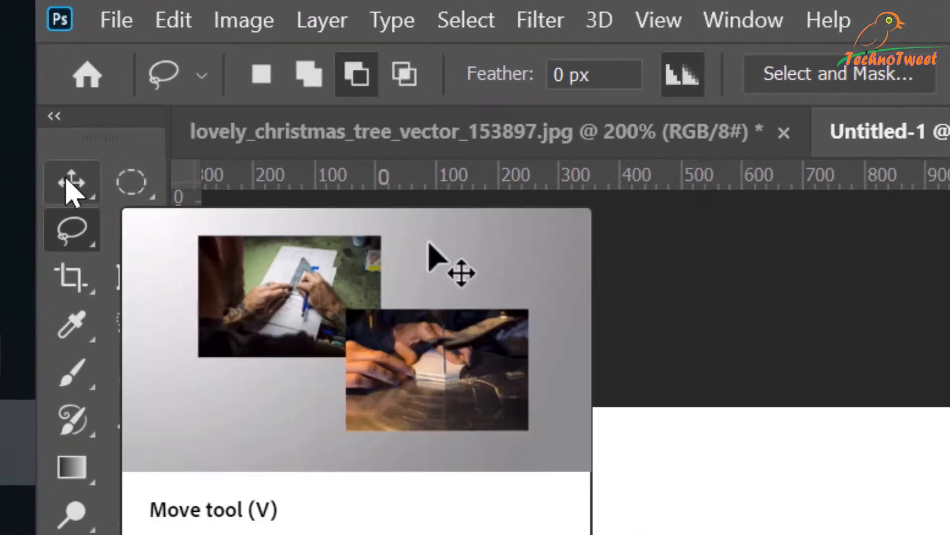
{"action": "left_click", "coordinate": [69, 184]}
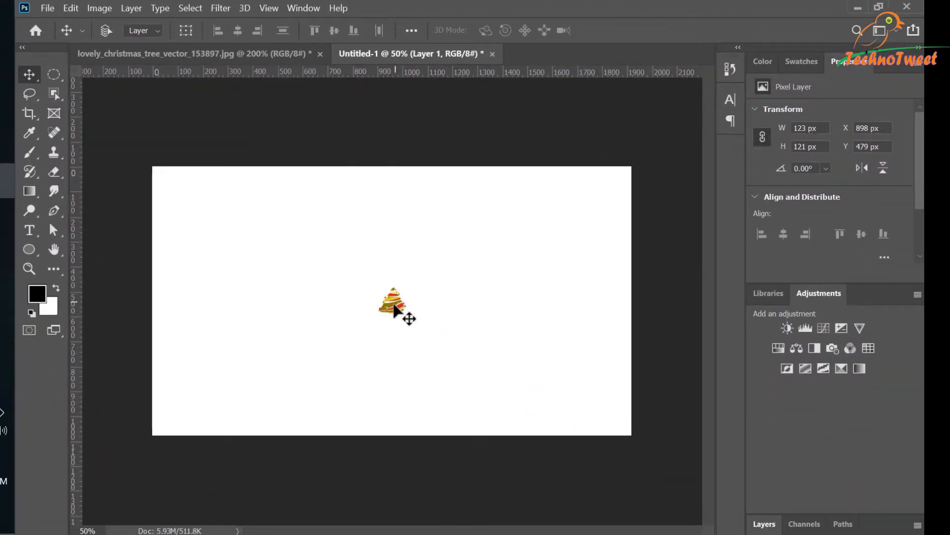
{"action": "left_click_drag", "start_coordinate": [395, 309], "coordinate": [549, 255]}
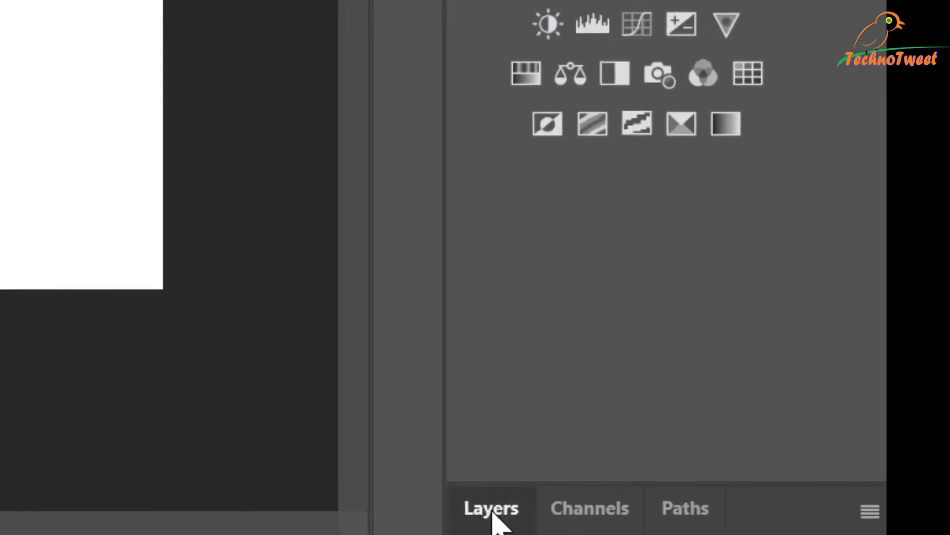
Show the document's layers, select the Background layer and try to move the tree with the Move tool
{"action": "left_click", "coordinate": [492, 514]}
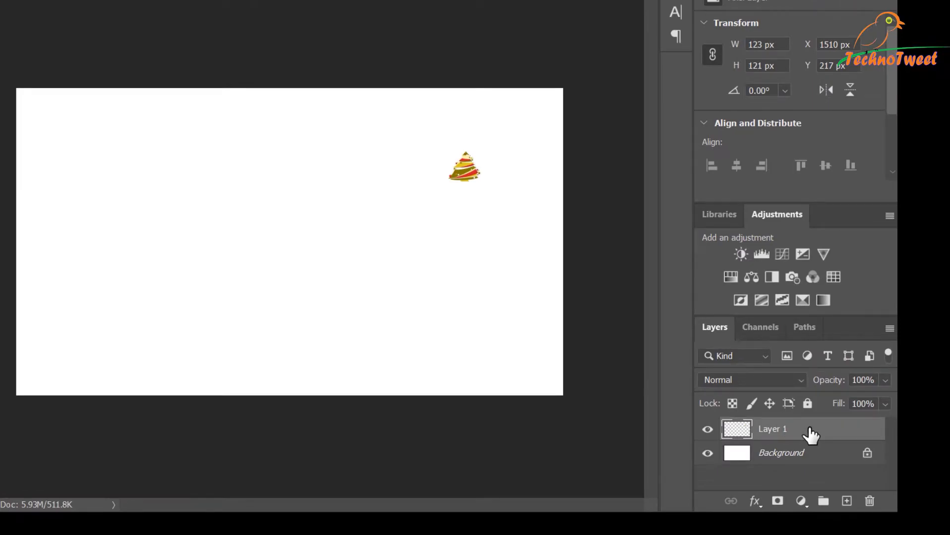
{"action": "left_click", "coordinate": [784, 454]}
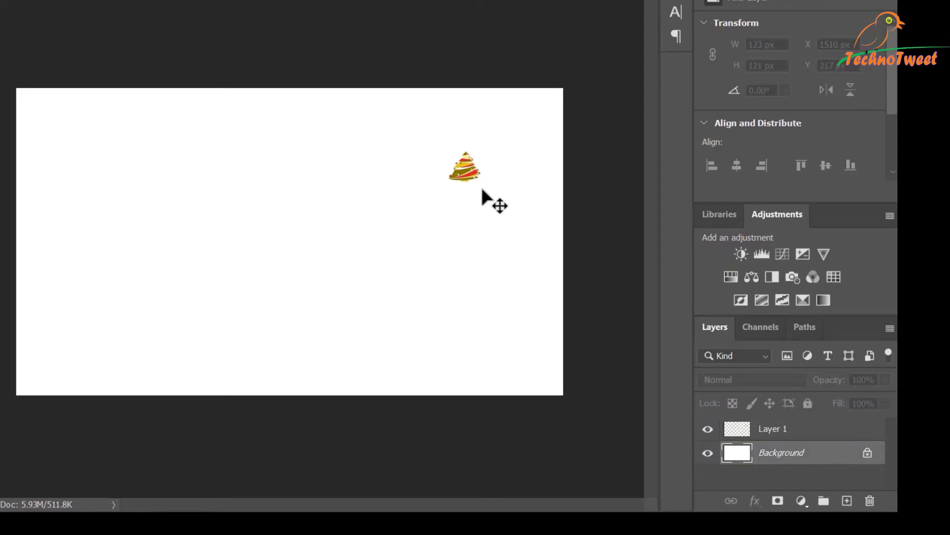
{"action": "mouse_move", "coordinate": [469, 176]}
{"action": "left_mouse_down"}
{"action": "mouse_move", "coordinate": [318, 178]}
{"action": "mouse_move", "coordinate": [471, 168]}
{"action": "left_mouse_up"}
{"action": "key", "text": "Return"}
{"action": "key", "text": "Return"}
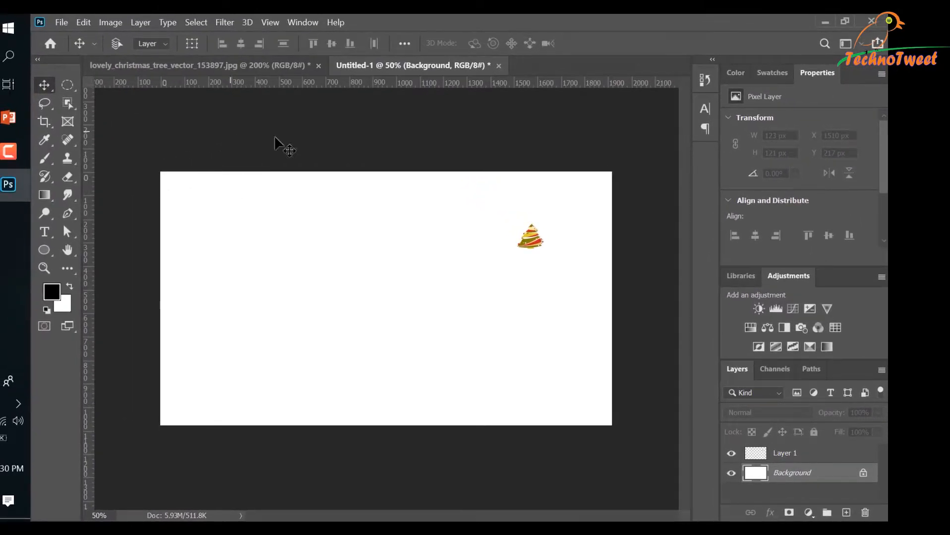
Return to lovely_christmas_tree_vector_153897.jpg and clear the red-and-gold tree's selection, with the Polygonal Lasso tool active
{"action": "left_click", "coordinate": [207, 65]}
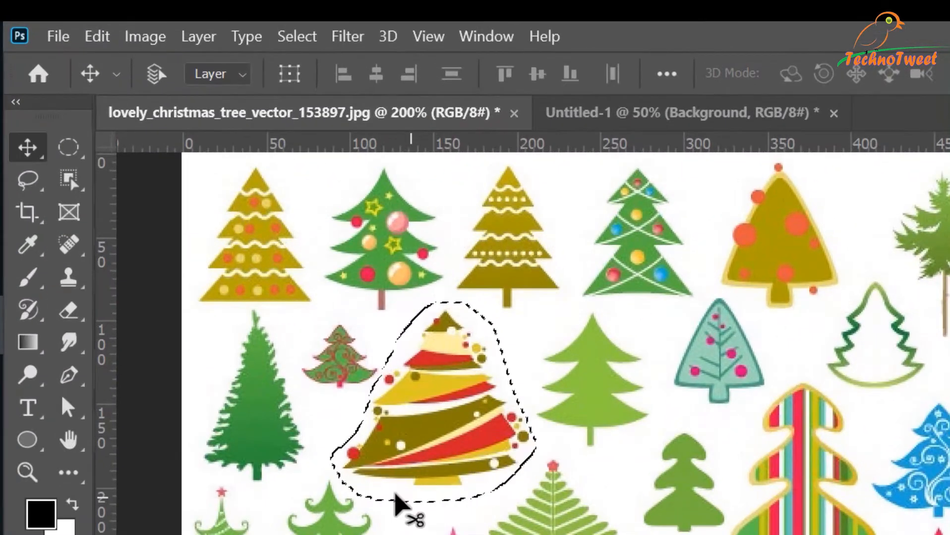
{"action": "left_click", "coordinate": [47, 98]}
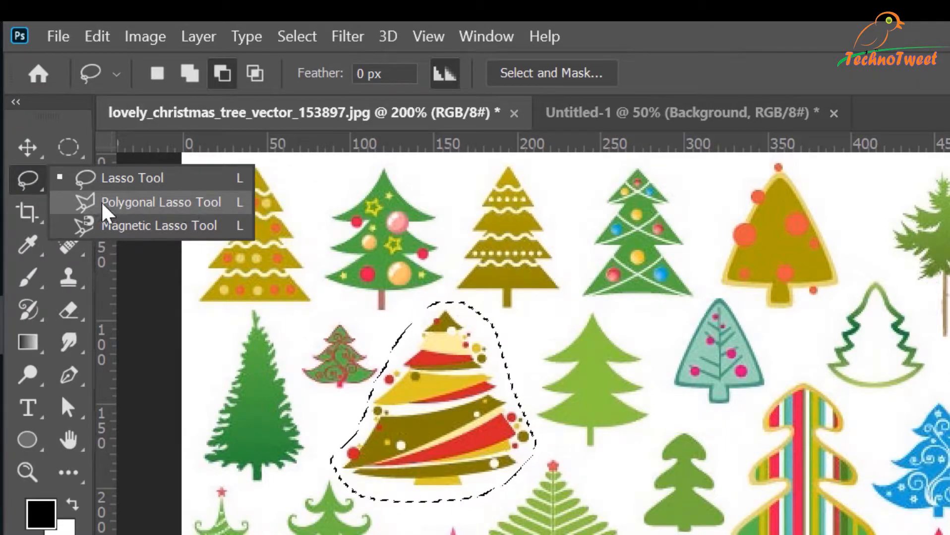
{"action": "left_click", "coordinate": [141, 210]}
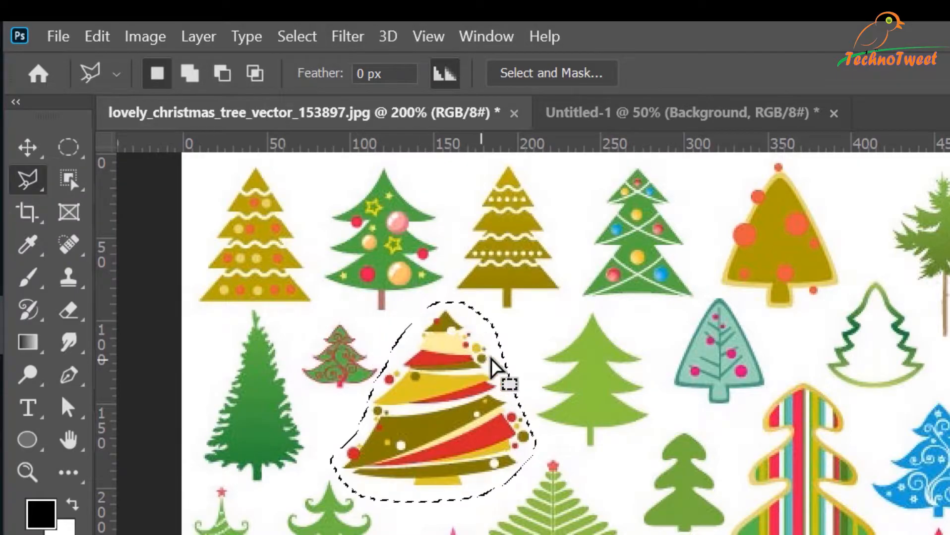
{"action": "key", "text": "ctrl+d"}
Trace a closed Polygonal Lasso selection loosely around the plain light-green tree in the second row
{"action": "left_click", "coordinate": [657, 349]}
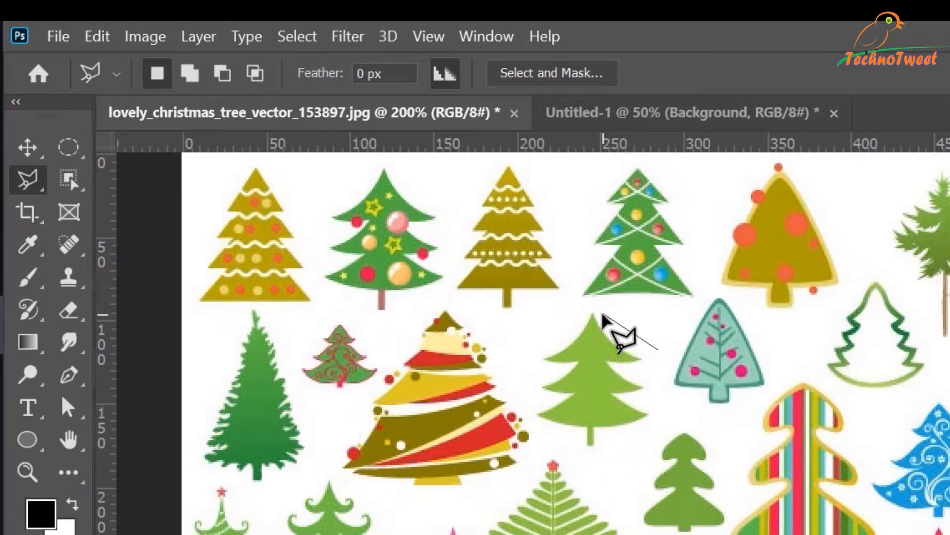
{"action": "left_click", "coordinate": [601, 312]}
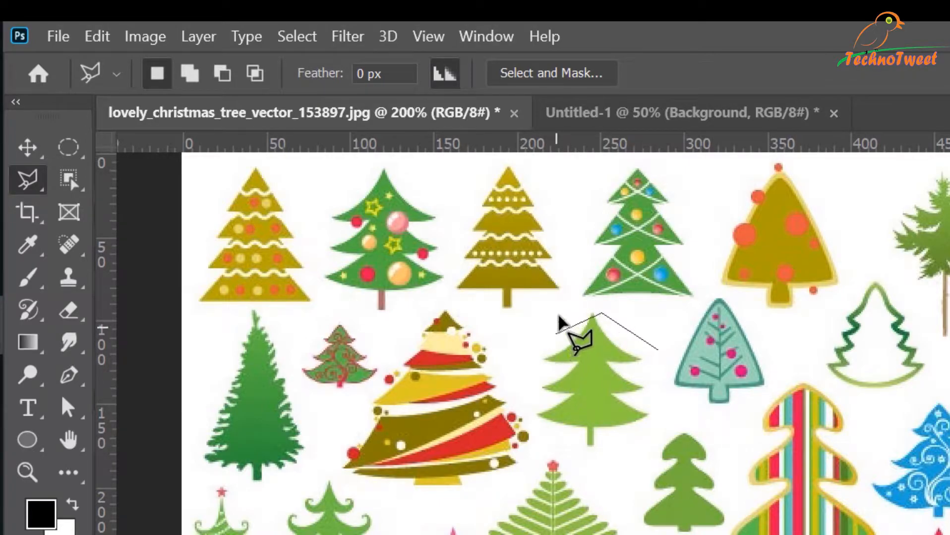
{"action": "left_click", "coordinate": [550, 330]}
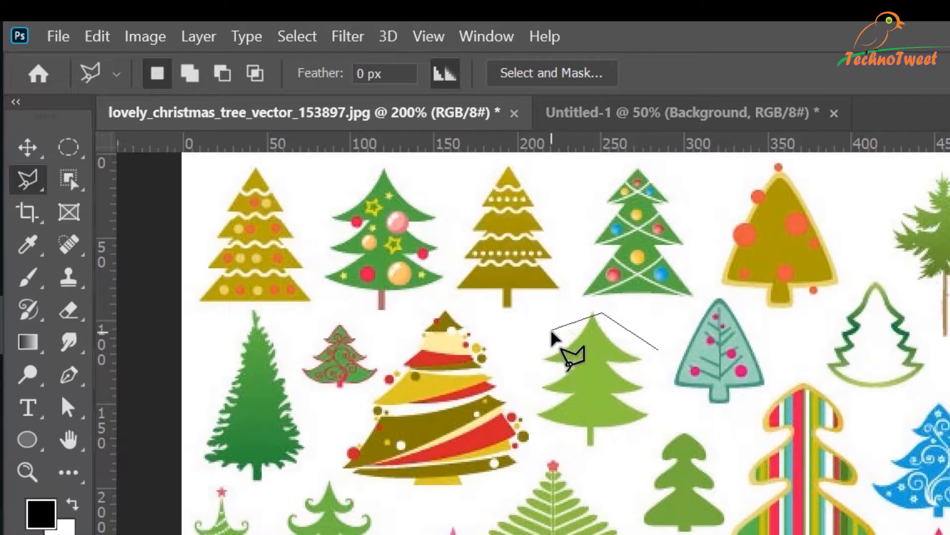
{"action": "left_click", "coordinate": [531, 371]}
{"action": "left_click", "coordinate": [529, 411]}
{"action": "left_click", "coordinate": [550, 455]}
{"action": "left_click", "coordinate": [594, 466]}
{"action": "left_click", "coordinate": [635, 457]}
{"action": "left_click", "coordinate": [662, 409]}
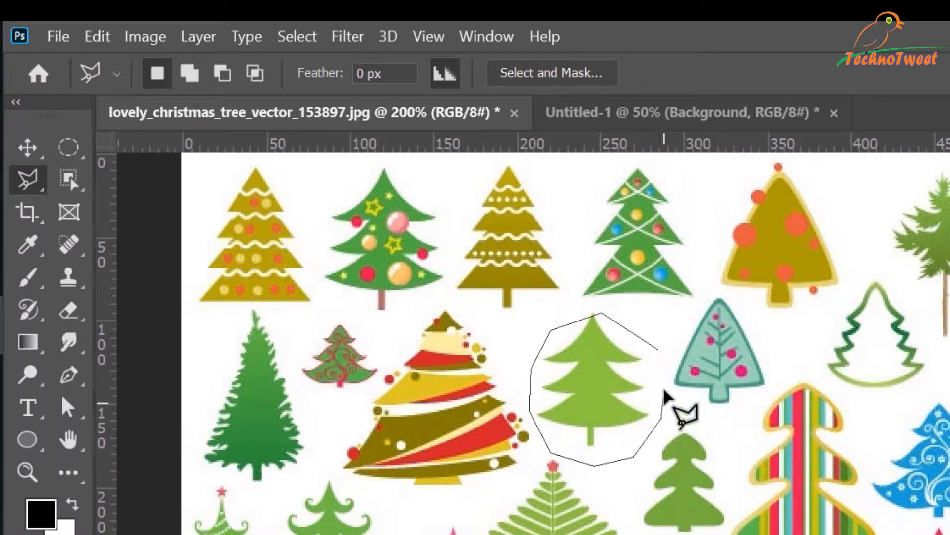
{"action": "left_click", "coordinate": [655, 348]}
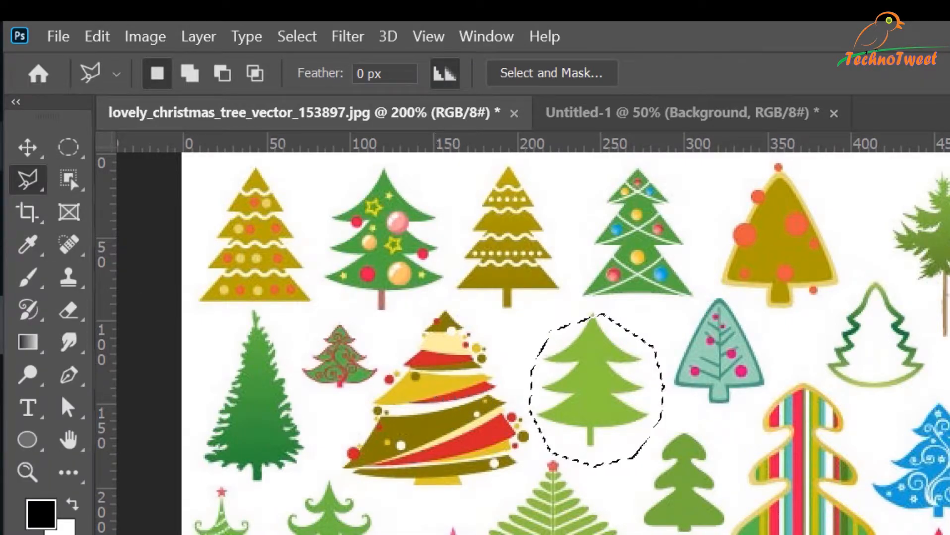
Trace a Magnetic Lasso selection along the outline of the tall tree with multicoloured vertical stripes
{"action": "right_click", "coordinate": [33, 183]}
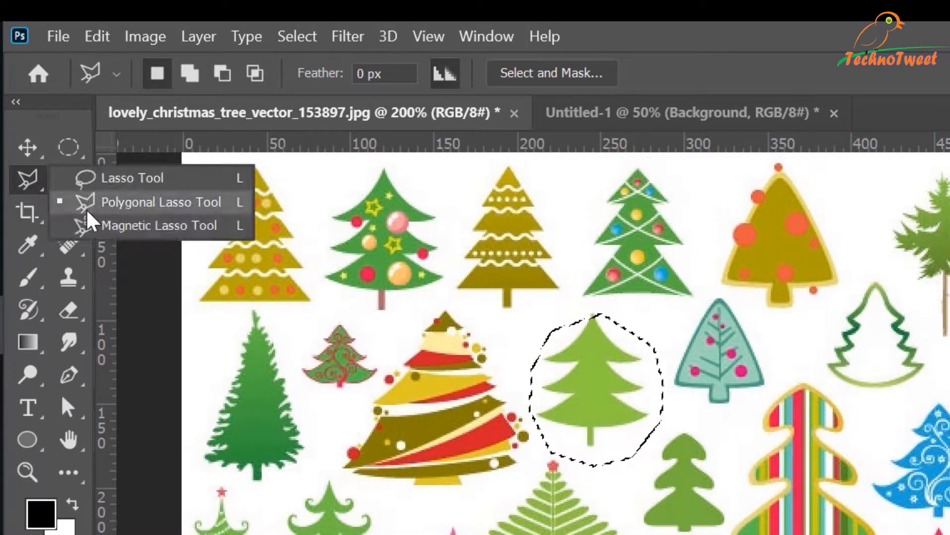
{"action": "left_click", "coordinate": [120, 235]}
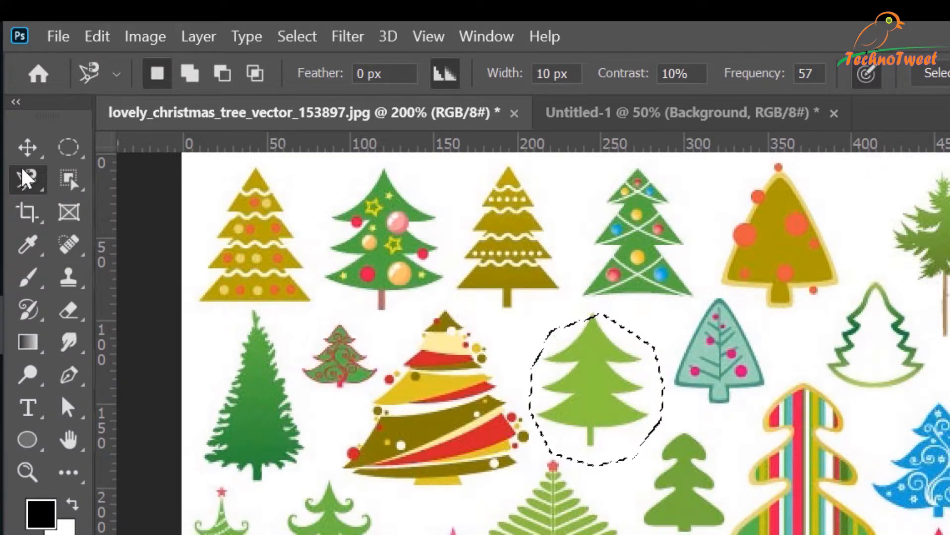
{"action": "right_click", "coordinate": [29, 184]}
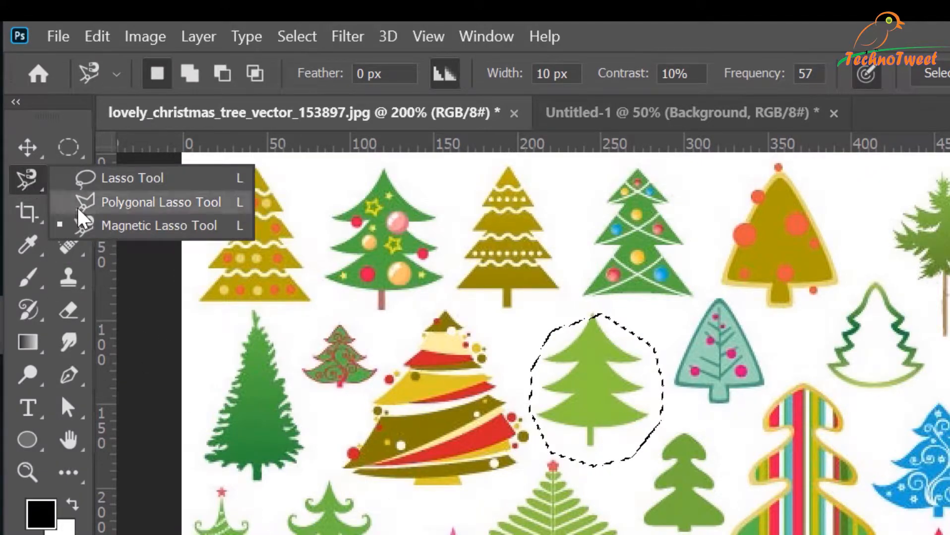
{"action": "left_click", "coordinate": [122, 237]}
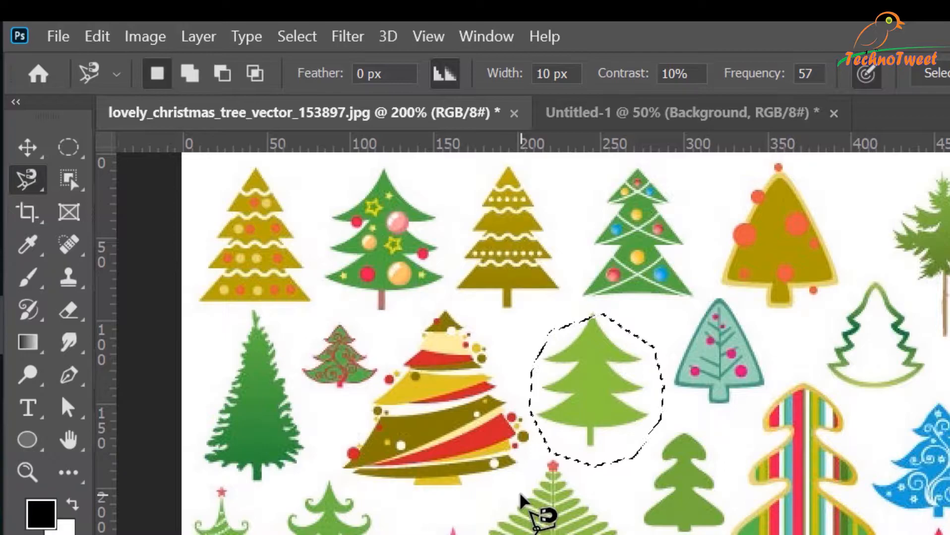
{"action": "scroll", "coordinate": [523, 499], "scroll_direction": "up", "scroll_amount": 1}
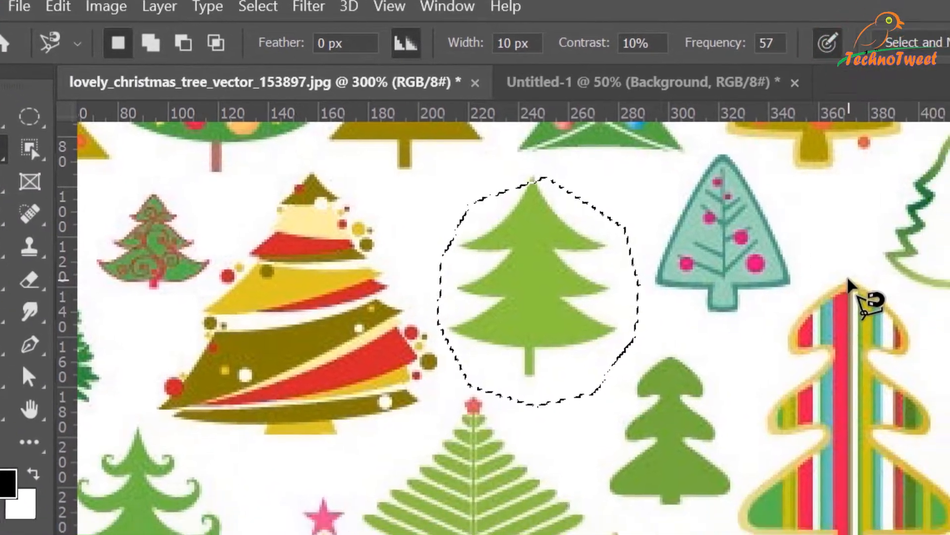
{"action": "left_click", "coordinate": [890, 311]}
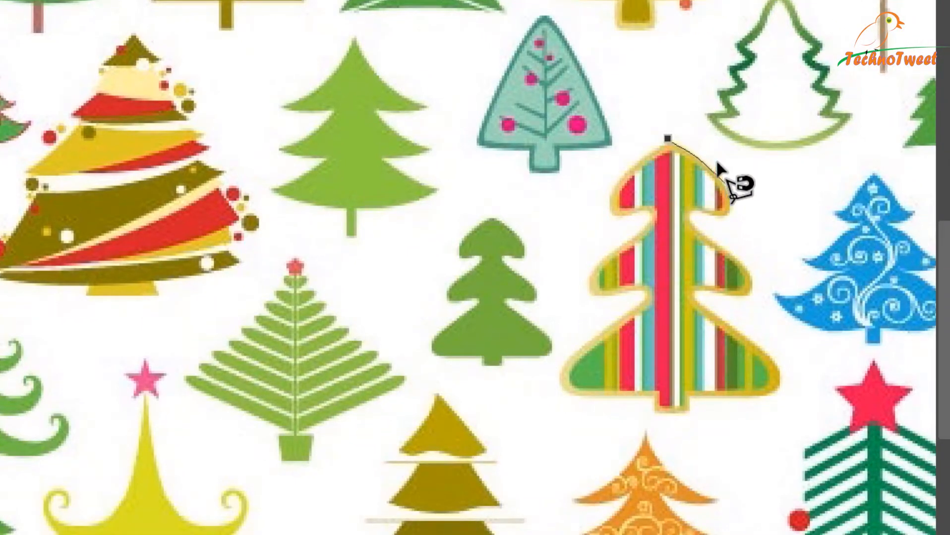
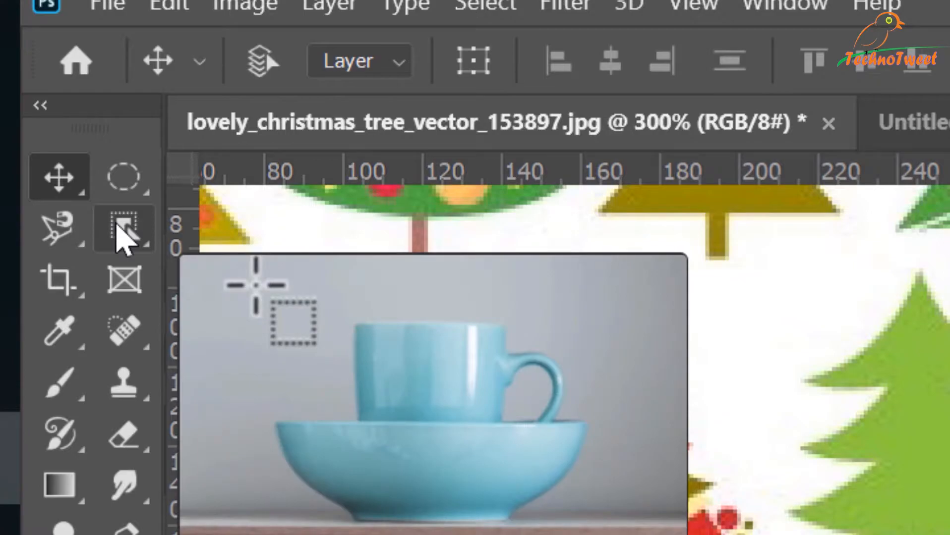
Clear the selection and use Quick Selection on the plain light-green tree, the striped tree's central band and the small dark-green tree between them
{"action": "left_click", "coordinate": [122, 229]}
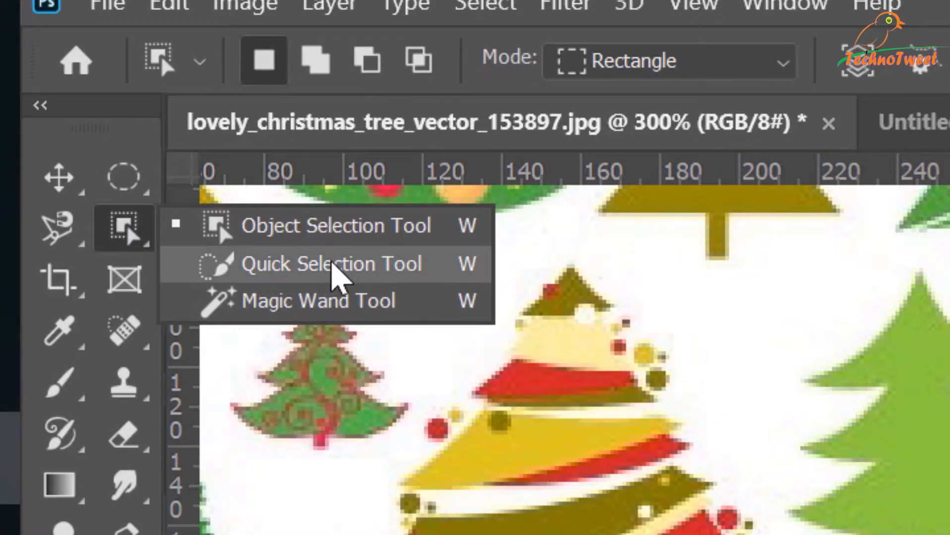
{"action": "left_click", "coordinate": [332, 264]}
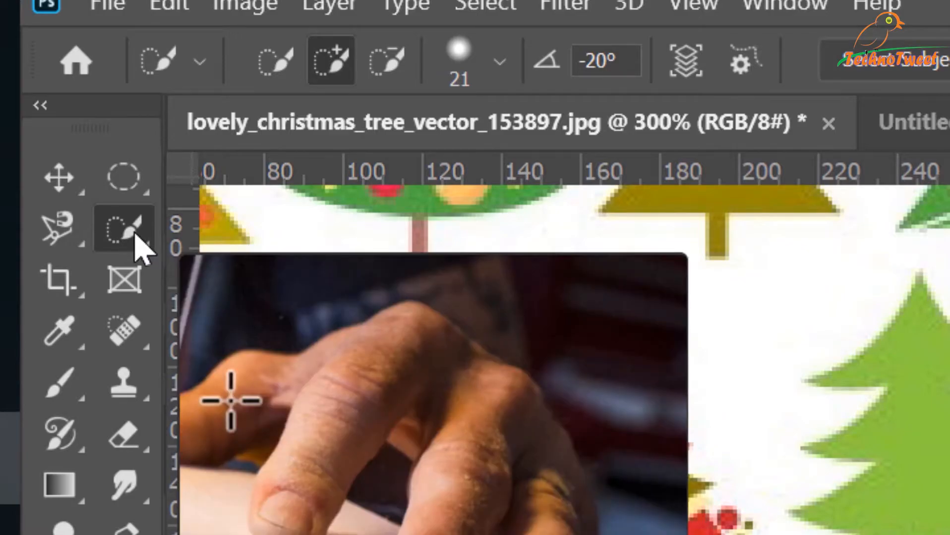
{"action": "left_click", "coordinate": [135, 237]}
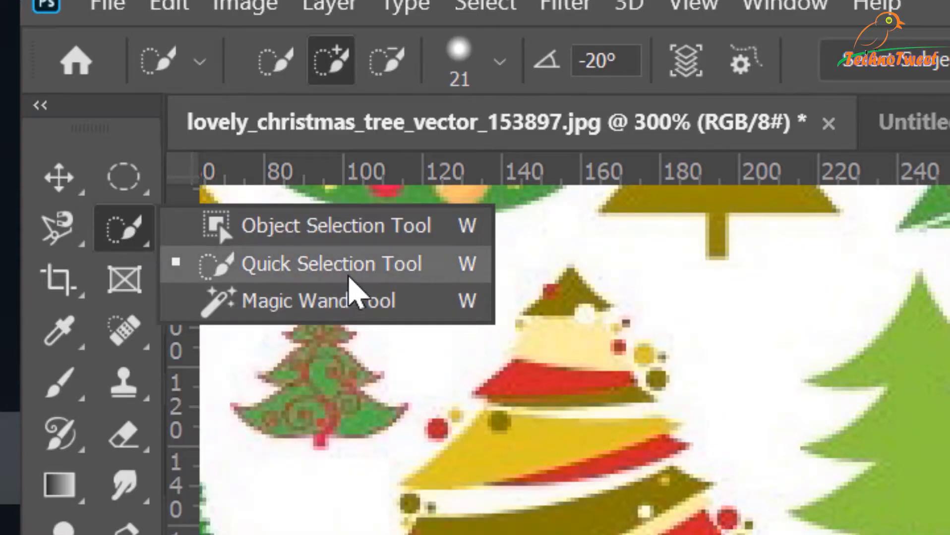
{"action": "left_click", "coordinate": [342, 271]}
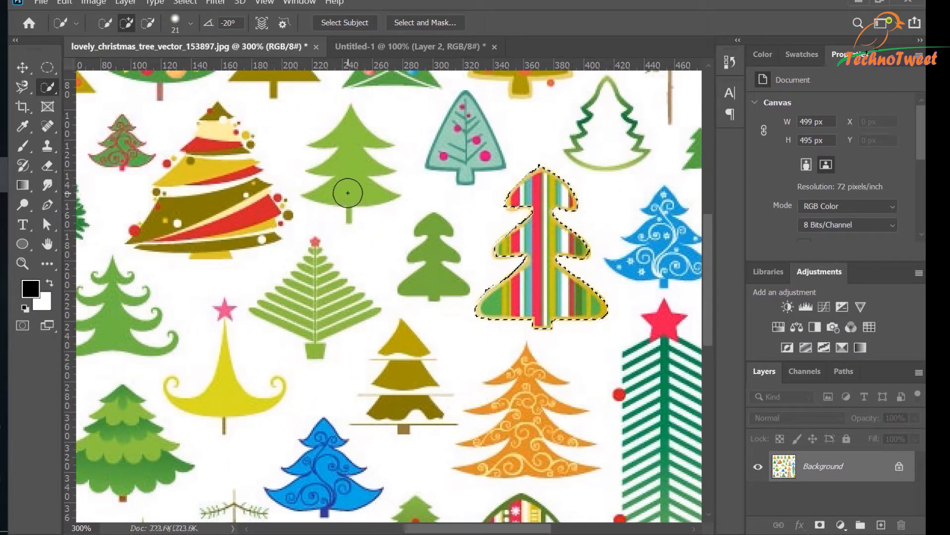
{"action": "key", "text": "ctrl+d"}
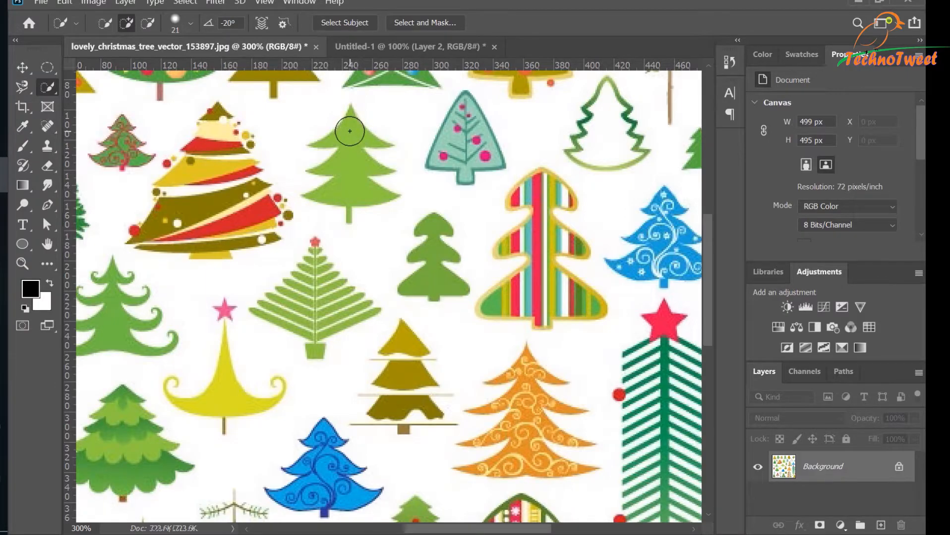
{"action": "left_click", "coordinate": [350, 135]}
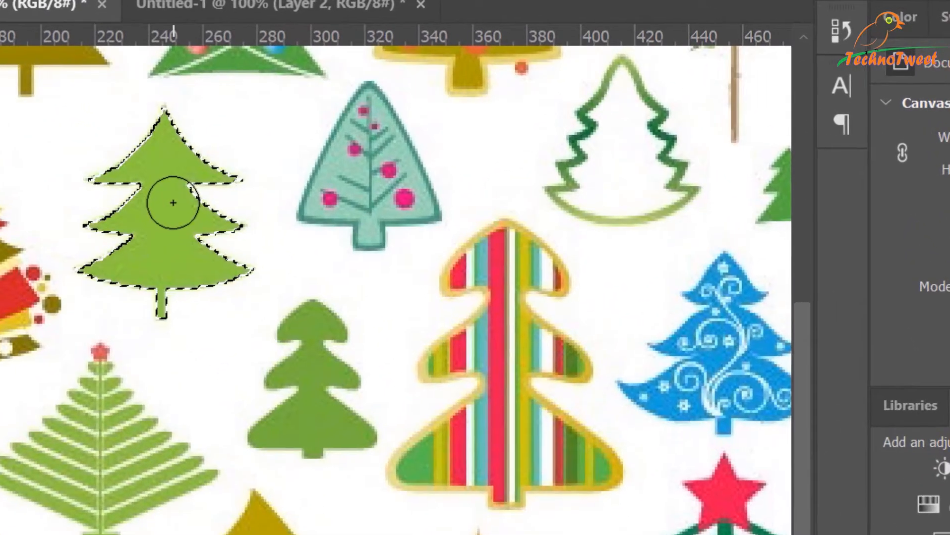
{"action": "left_click", "coordinate": [508, 347]}
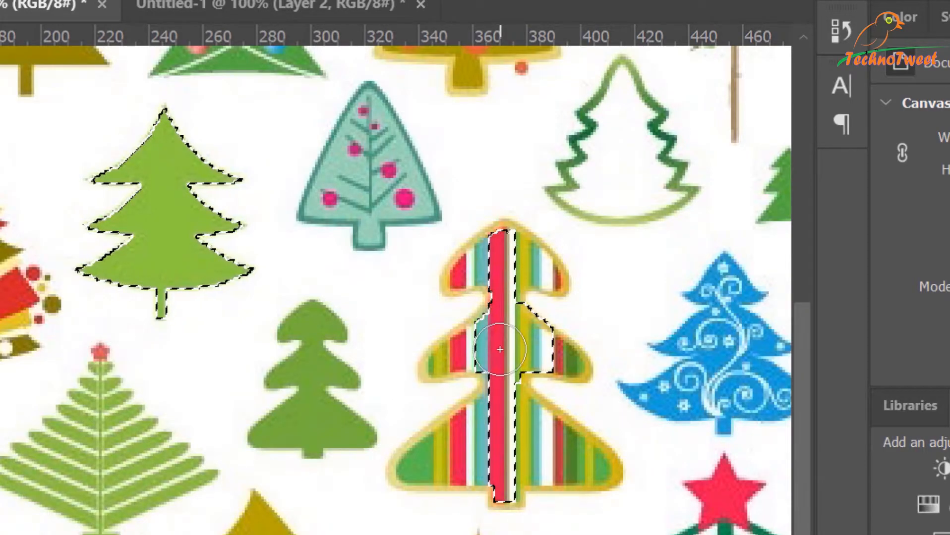
{"action": "left_click", "coordinate": [318, 388]}
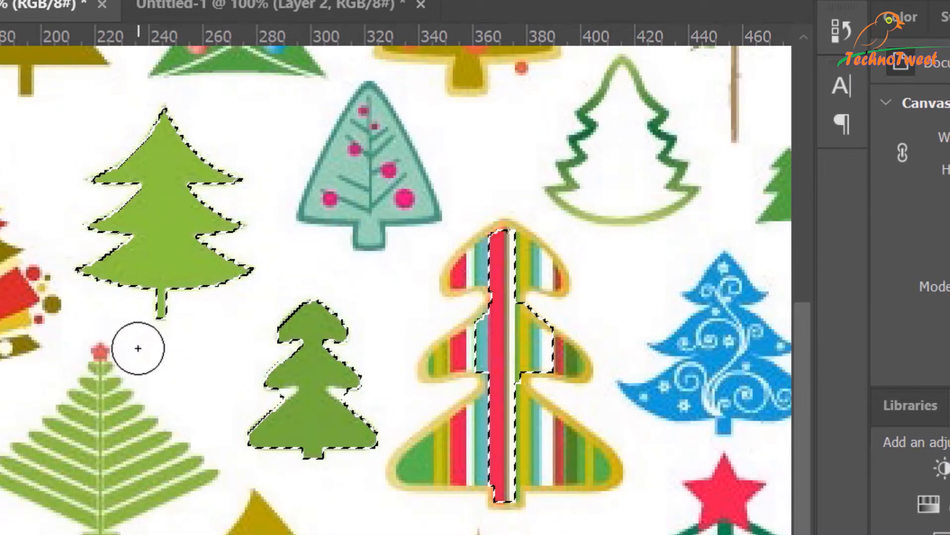
Clear the selection and select the white background around all the trees with the Magic Wand
{"action": "key", "text": "ctrl+d"}
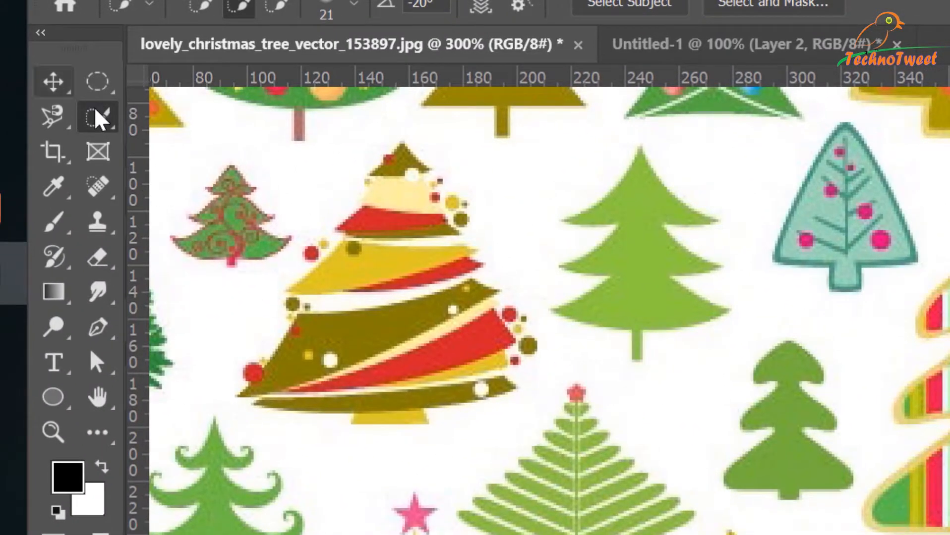
{"action": "right_click", "coordinate": [99, 119]}
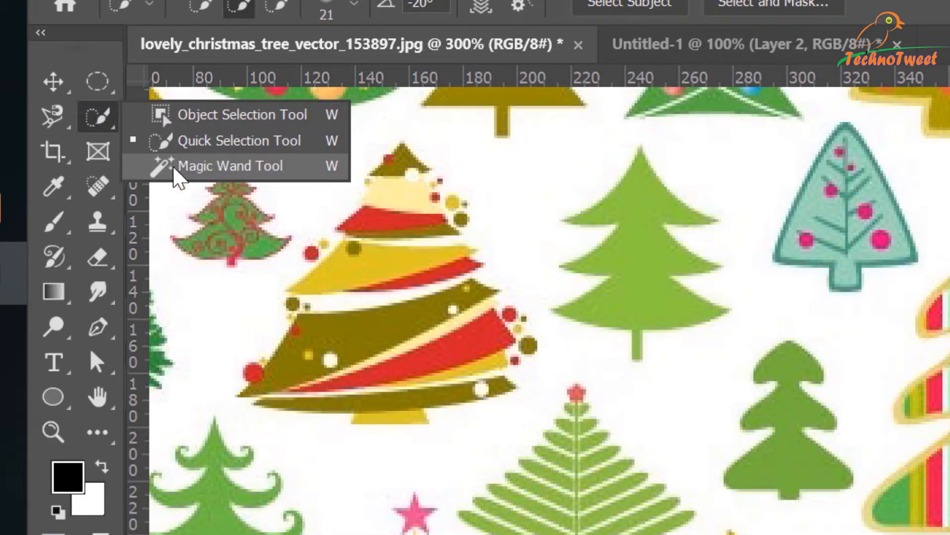
{"action": "left_click", "coordinate": [248, 164]}
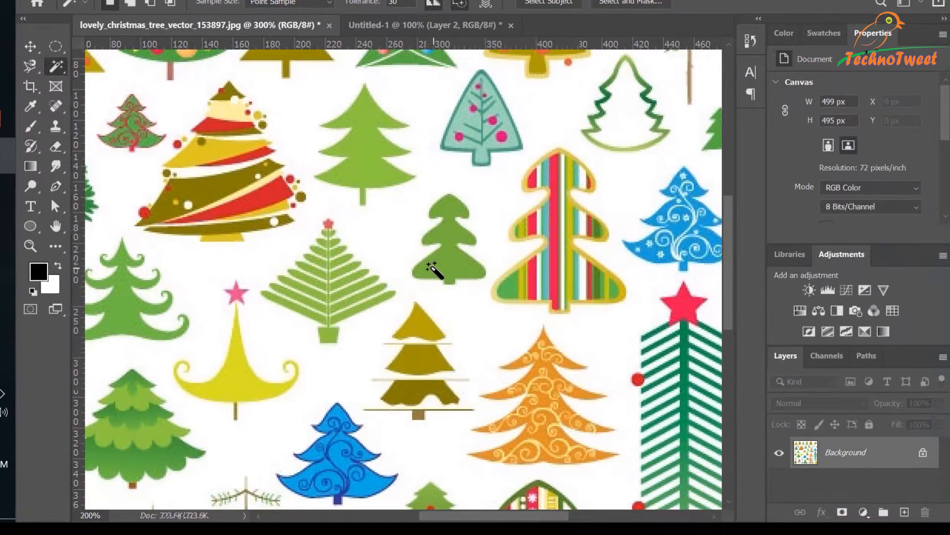
{"action": "key", "text": "ctrl+minus"}
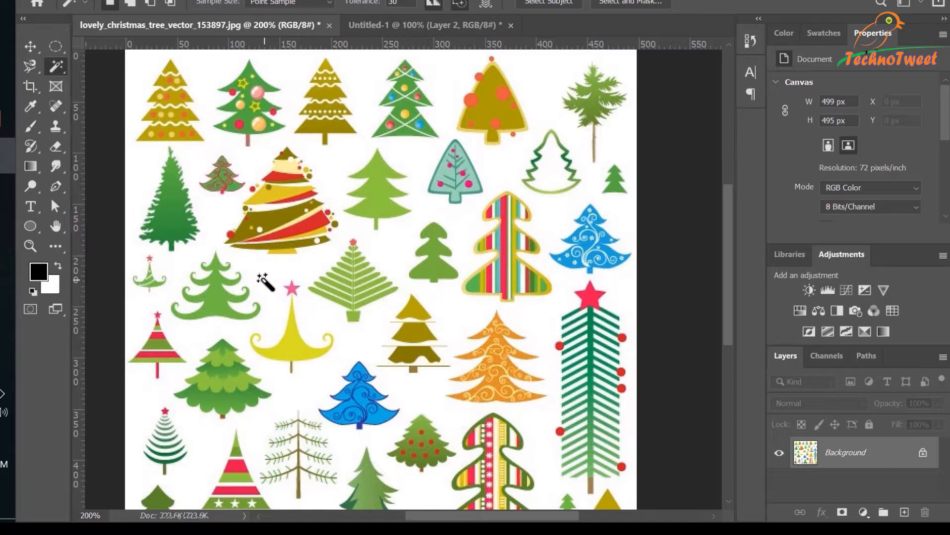
{"action": "left_click", "coordinate": [263, 279]}
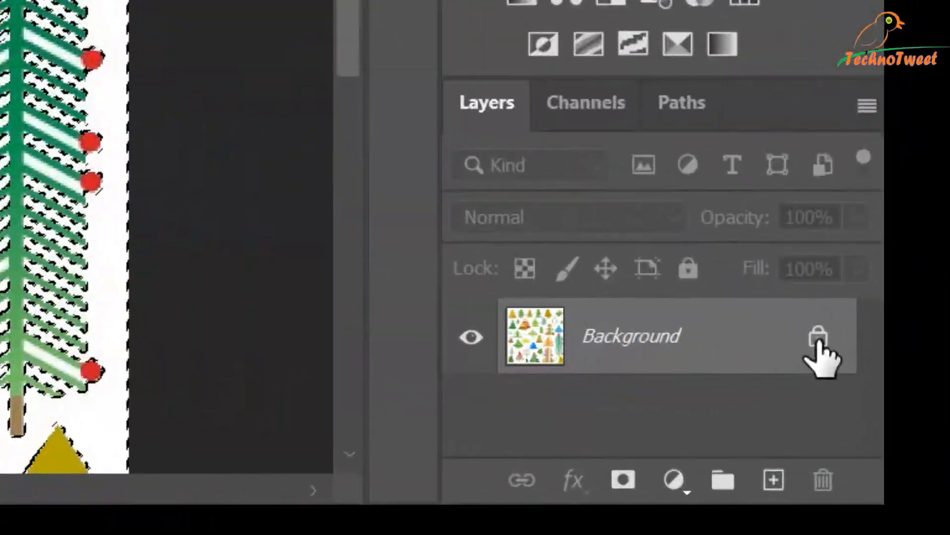
Unlock the Background layer and fill the selected white area with the light blue colour #bed1fb
{"action": "left_click", "coordinate": [910, 455]}
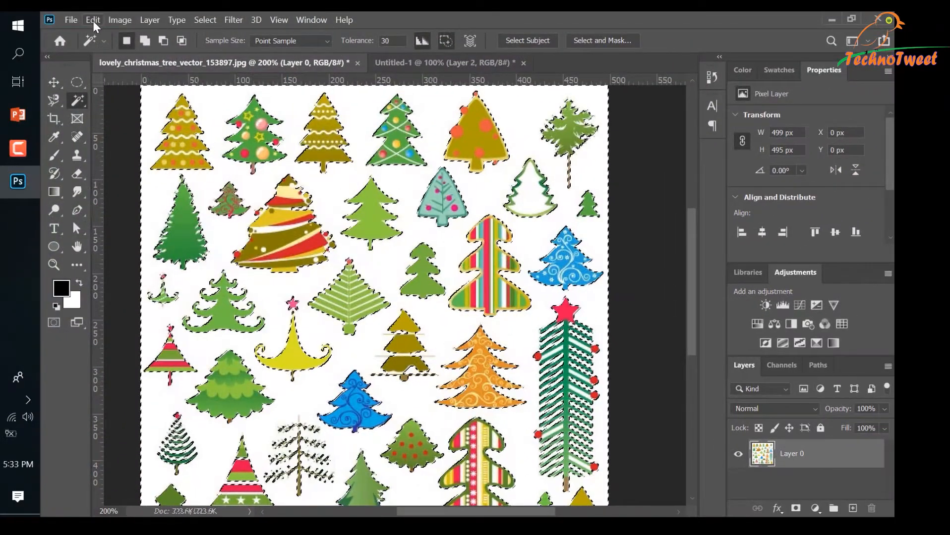
{"action": "left_click", "coordinate": [94, 18]}
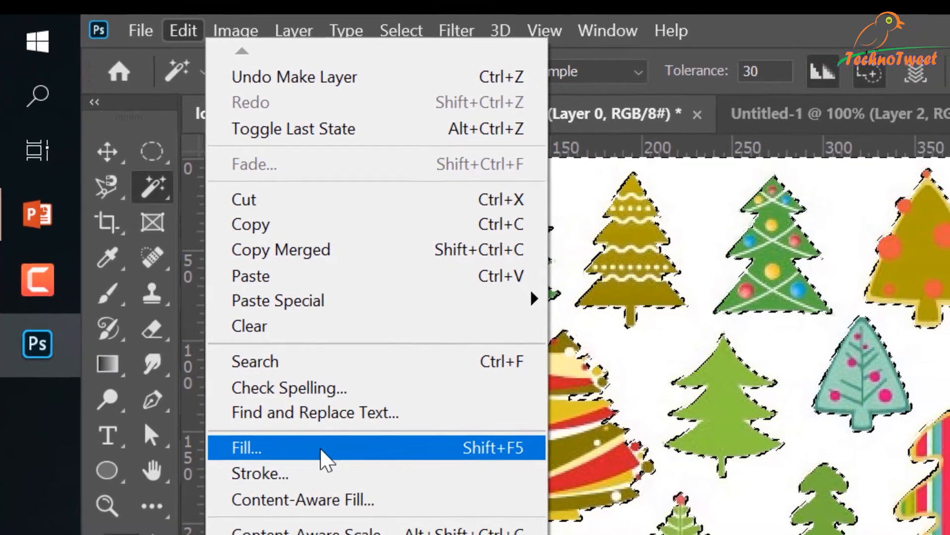
{"action": "left_click", "coordinate": [373, 460]}
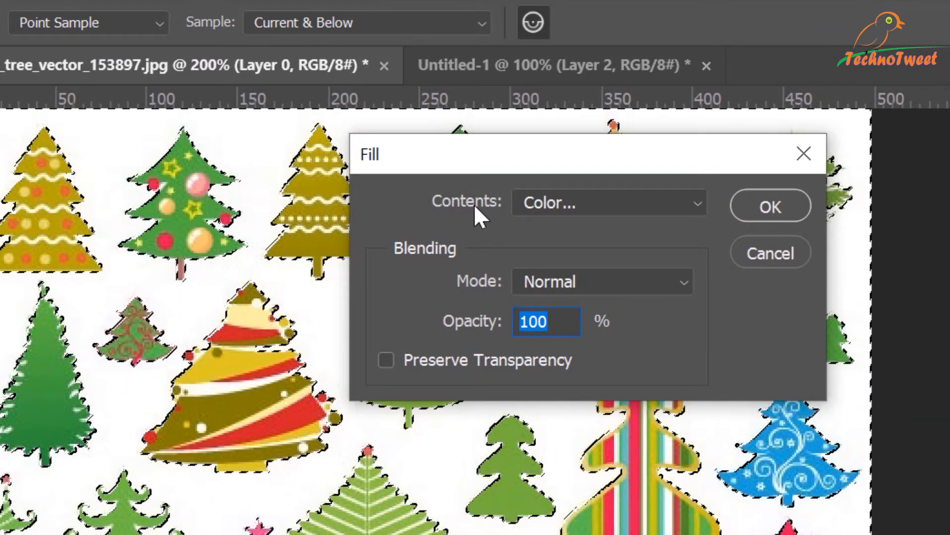
{"action": "left_click", "coordinate": [696, 203]}
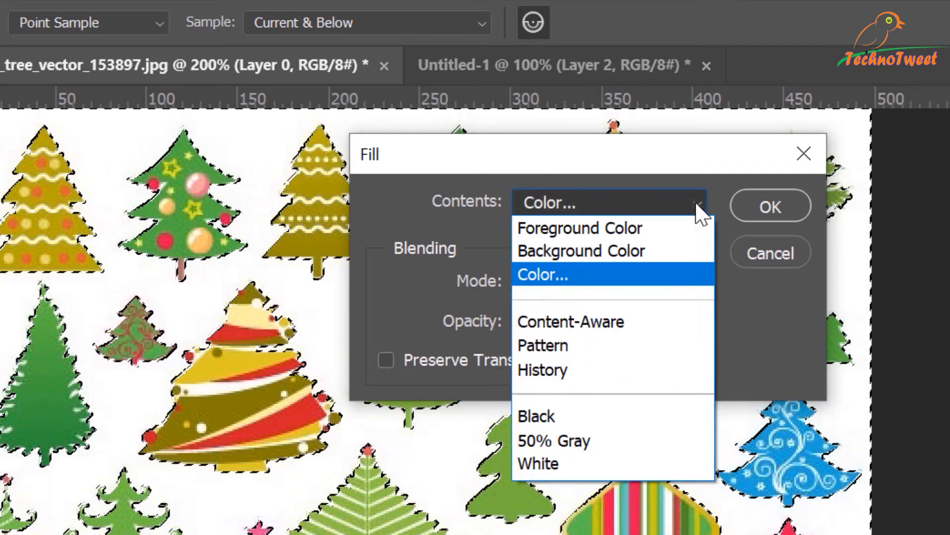
{"action": "left_click", "coordinate": [567, 275]}
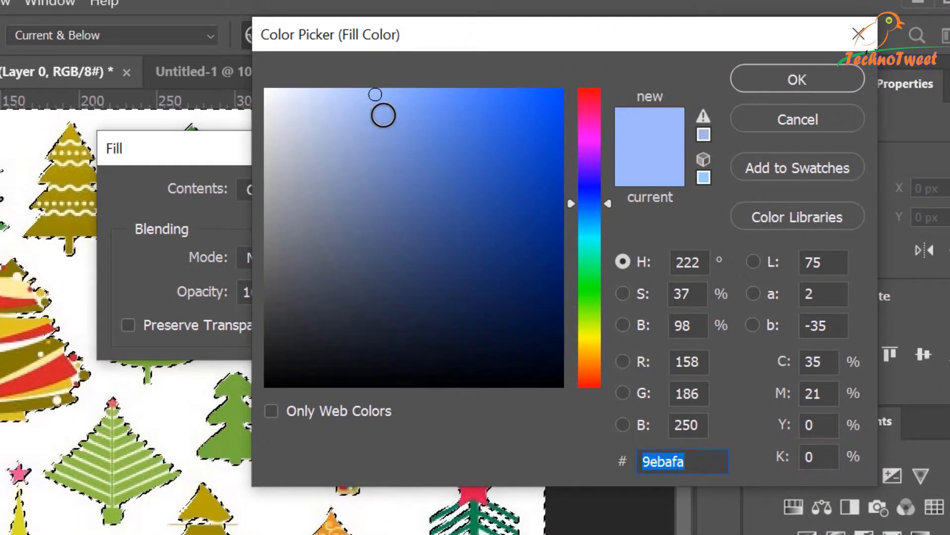
{"action": "left_click", "coordinate": [354, 90]}
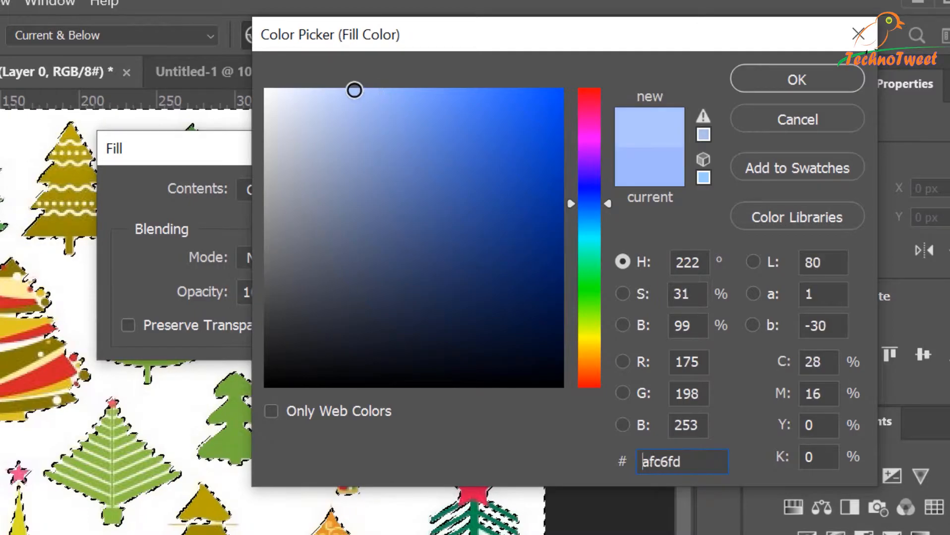
{"action": "left_click_drag", "start_coordinate": [354, 90], "coordinate": [338, 93]}
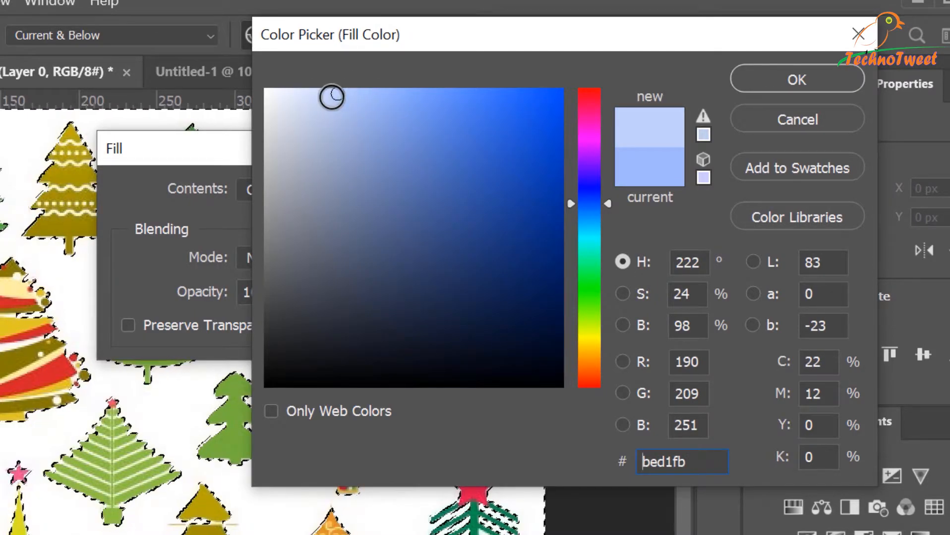
{"action": "left_click", "coordinate": [792, 80]}
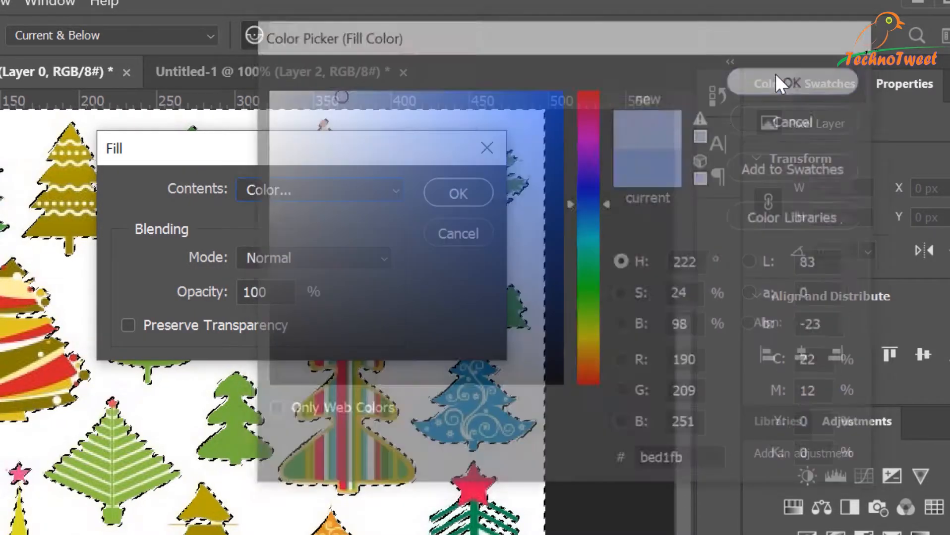
{"action": "left_click", "coordinate": [466, 188]}
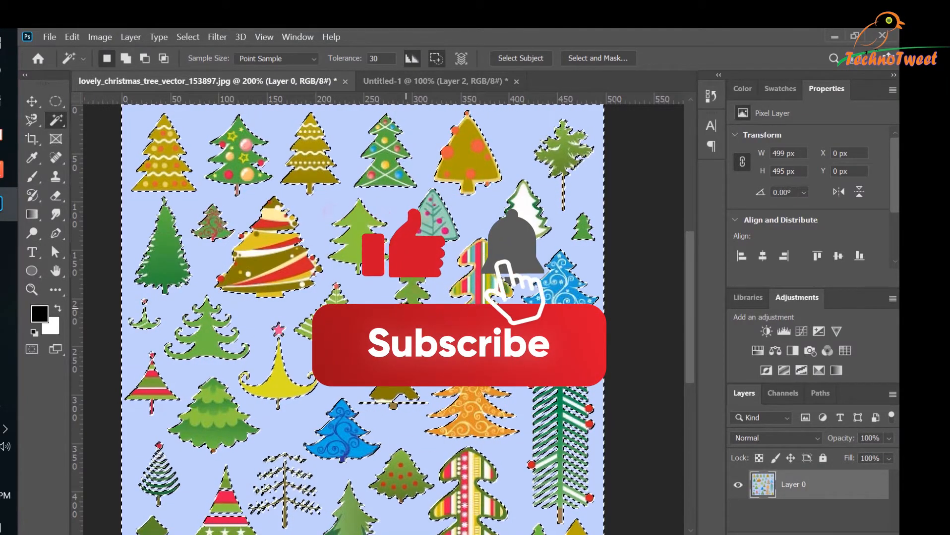
{"action": "right_click", "coordinate": [57, 122]}
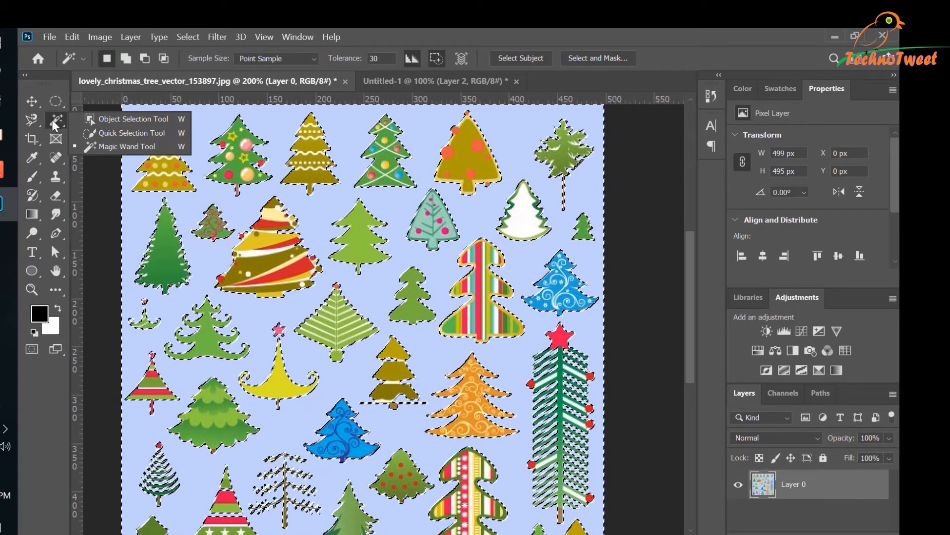
{"action": "left_click", "coordinate": [54, 125]}
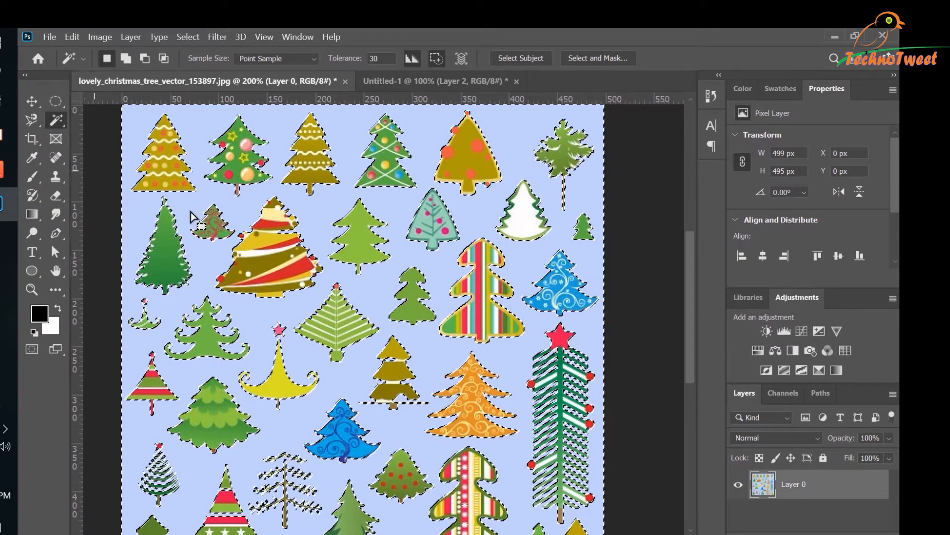
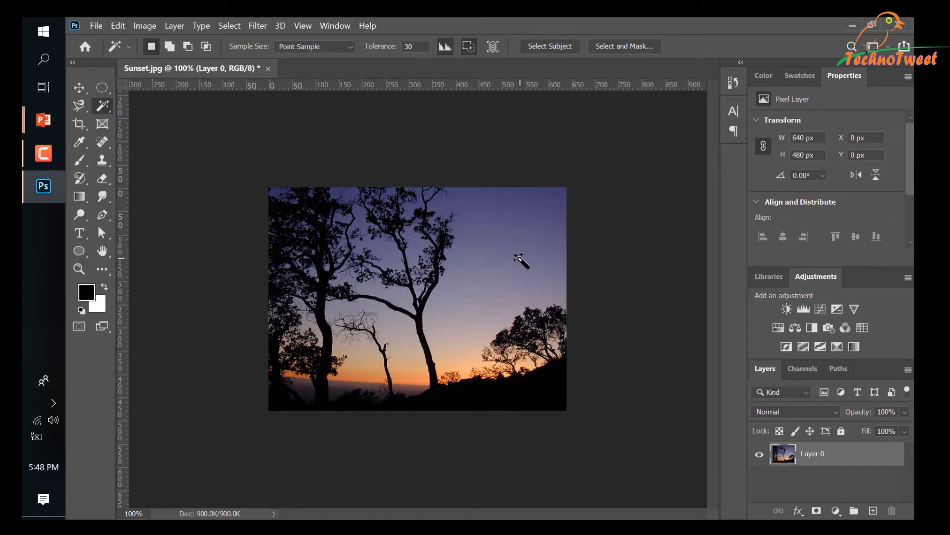
Open Full Moon.jpg from the blendIF_images folder, compare it with Sunset.jpg and return to the moon image
{"action": "left_click", "coordinate": [103, 27]}
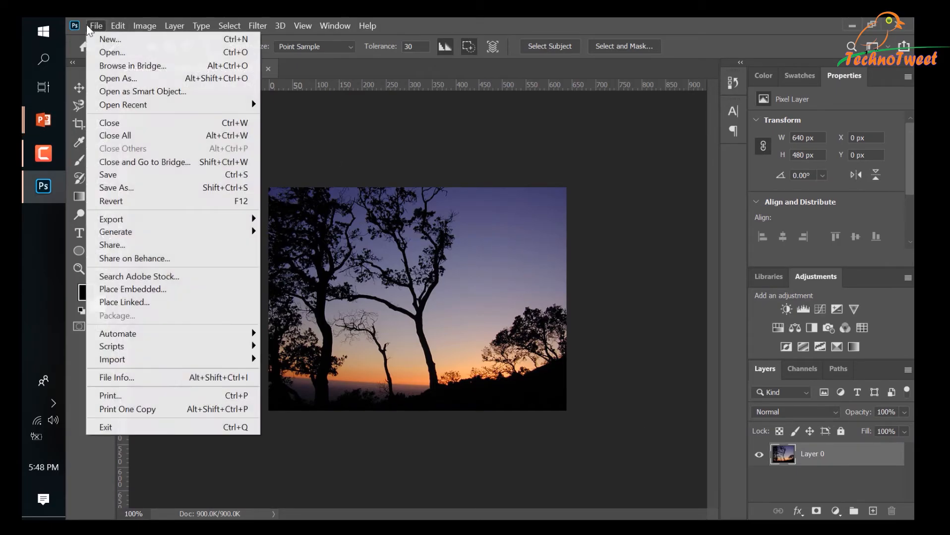
{"action": "left_click", "coordinate": [104, 52]}
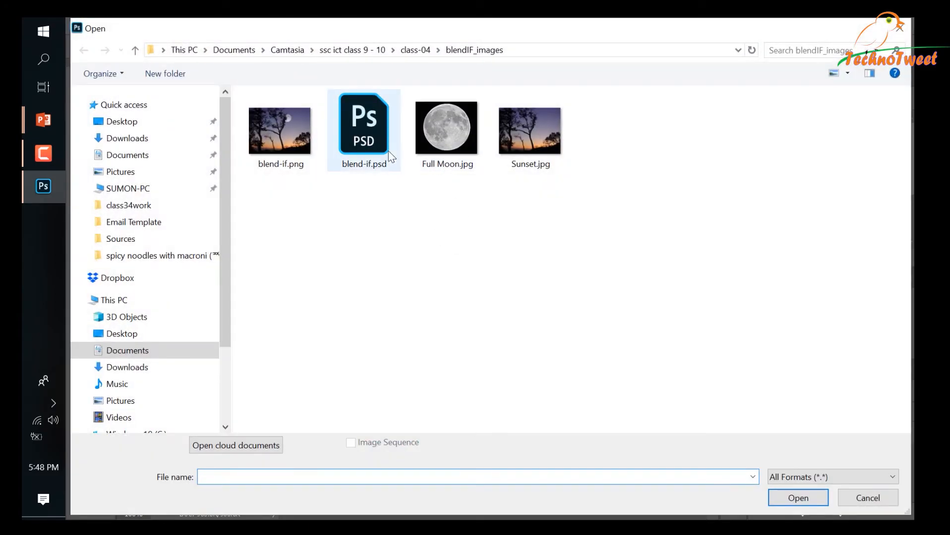
{"action": "left_click", "coordinate": [452, 147]}
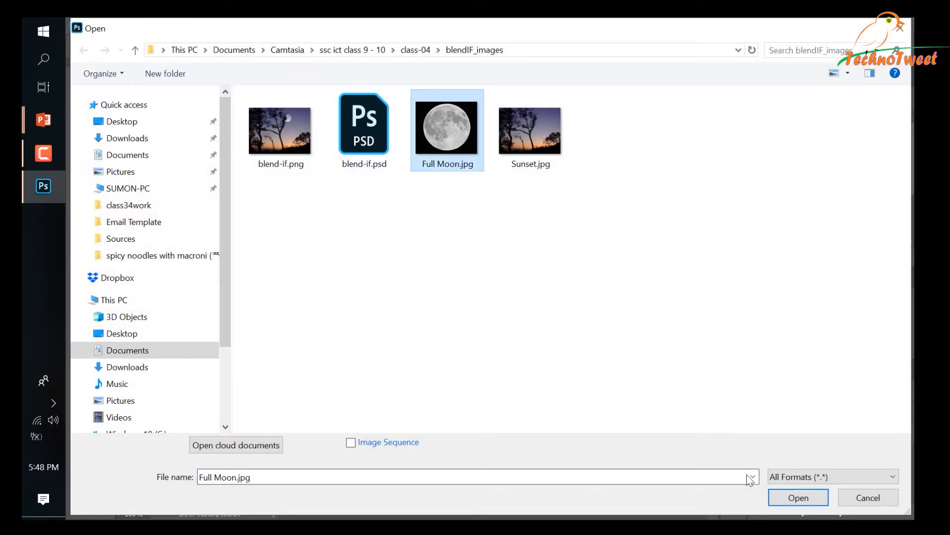
{"action": "left_click", "coordinate": [798, 498]}
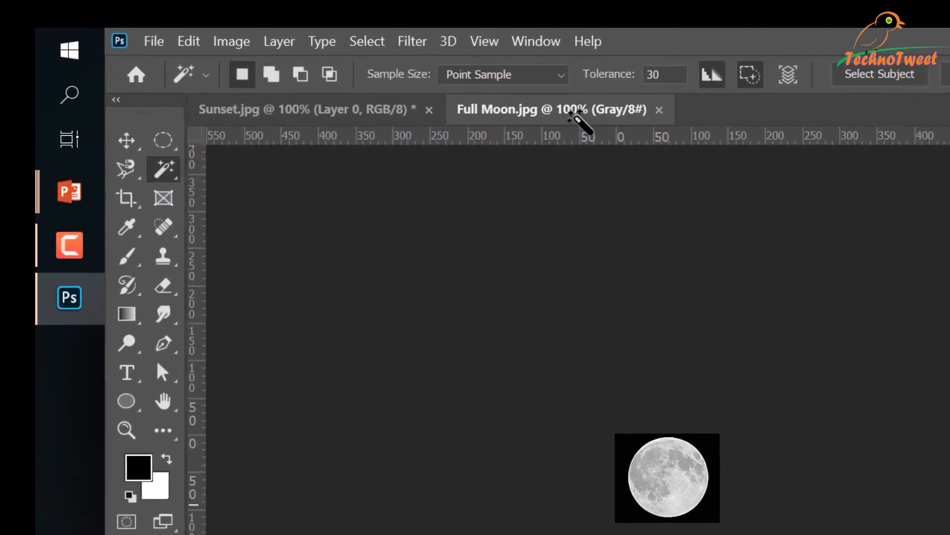
{"action": "left_click", "coordinate": [221, 84]}
{"action": "left_click", "coordinate": [521, 115]}
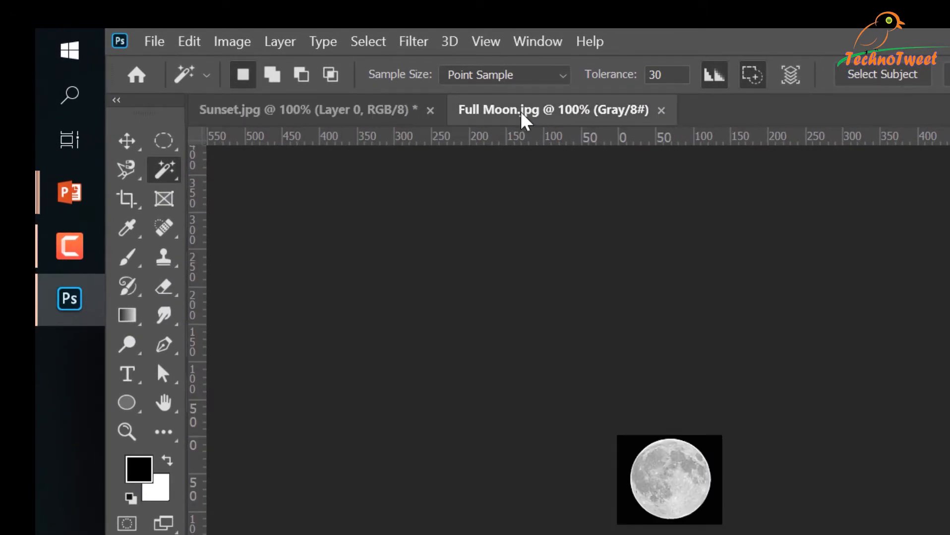
{"action": "left_click", "coordinate": [350, 119]}
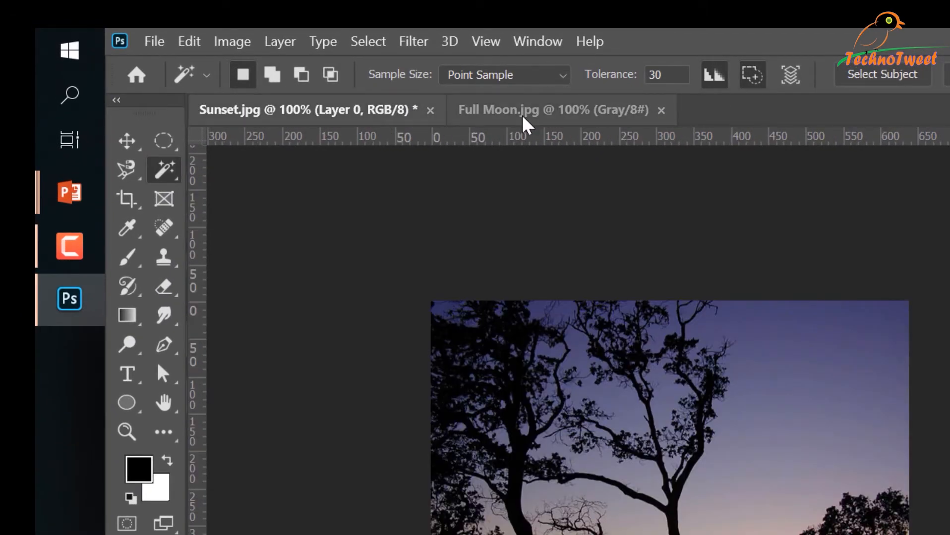
{"action": "left_click", "coordinate": [527, 121]}
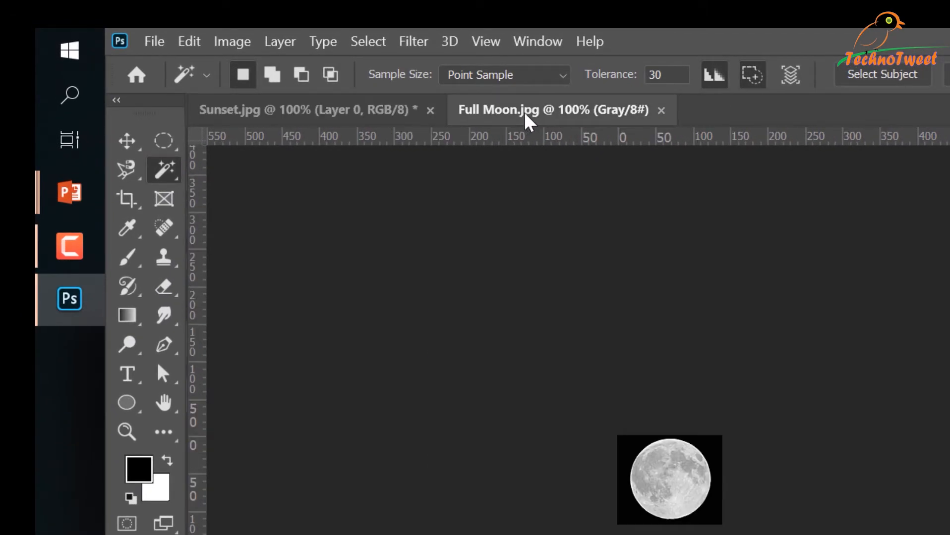
Select the entire moon image with the Rectangular Marquee and copy it
{"action": "left_click", "coordinate": [164, 141]}
{"action": "left_click", "coordinate": [245, 143]}
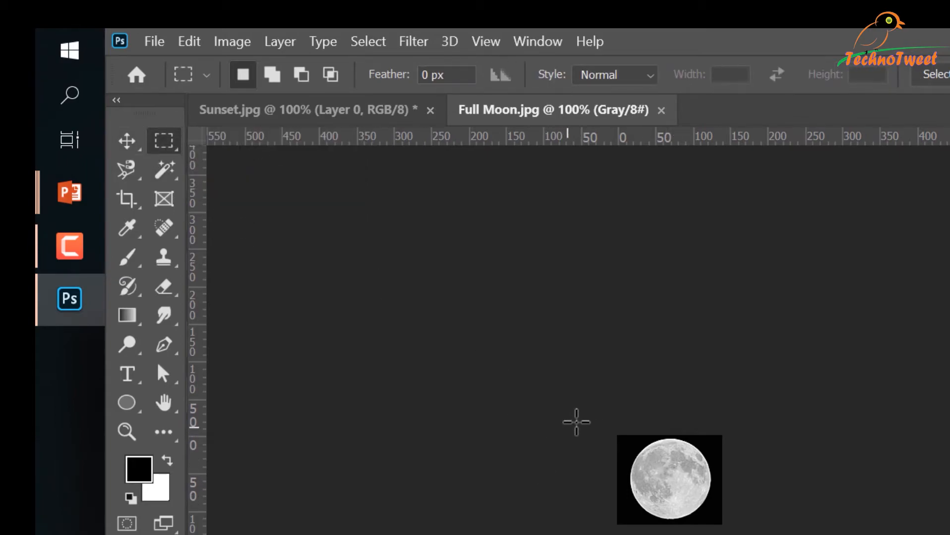
{"action": "left_click_drag", "start_coordinate": [873, 534], "coordinate": [876, 534]}
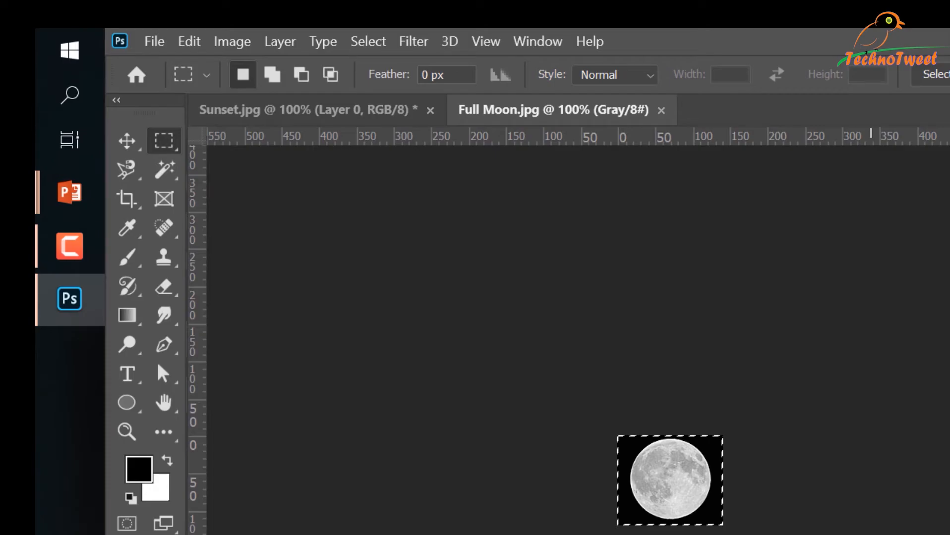
{"action": "left_click", "coordinate": [188, 42]}
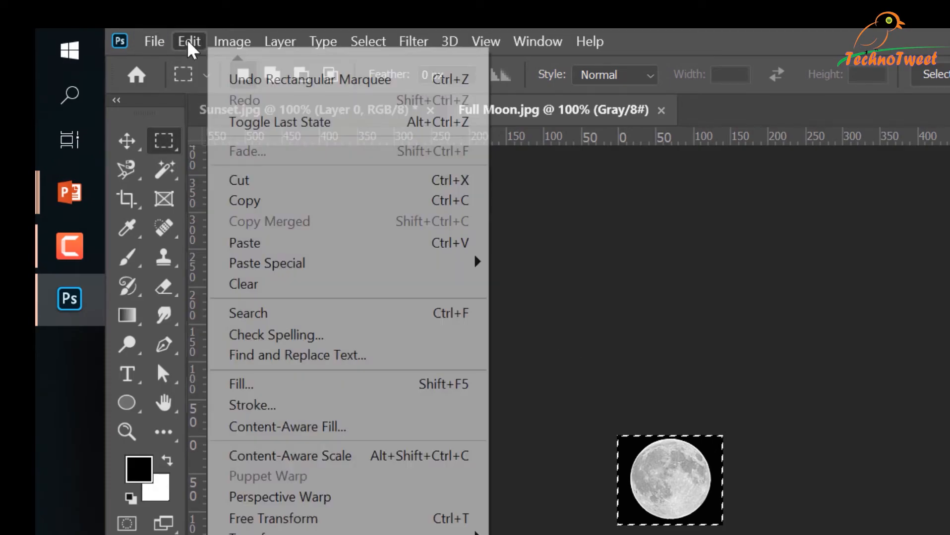
{"action": "left_click", "coordinate": [277, 206]}
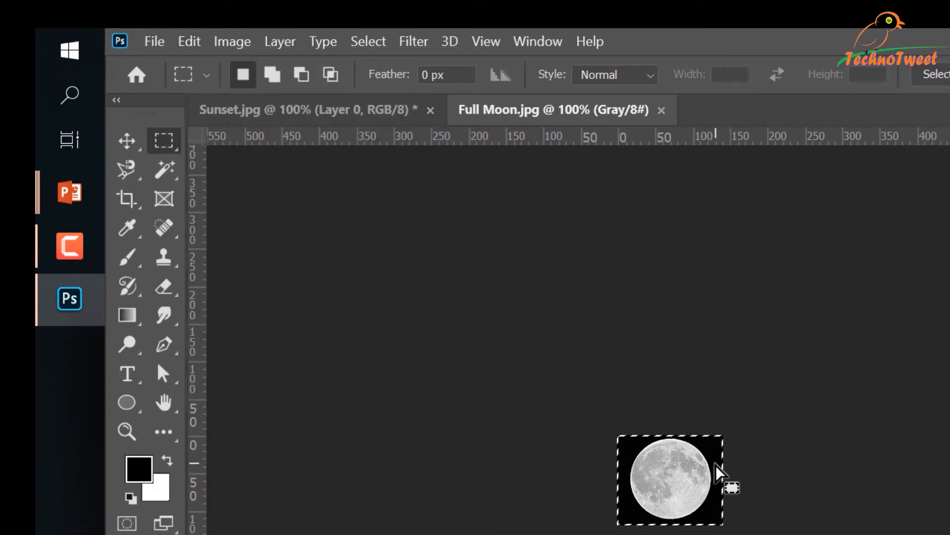
Paste the copied moon into Sunset.jpg and move it up into the sky beside the middle tree's crown
{"action": "left_click", "coordinate": [305, 108]}
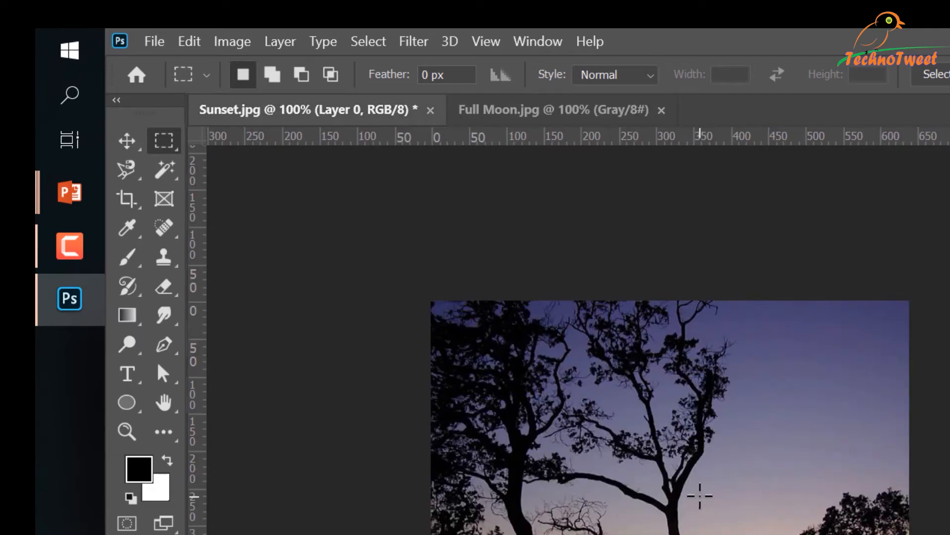
{"action": "left_click", "coordinate": [189, 41]}
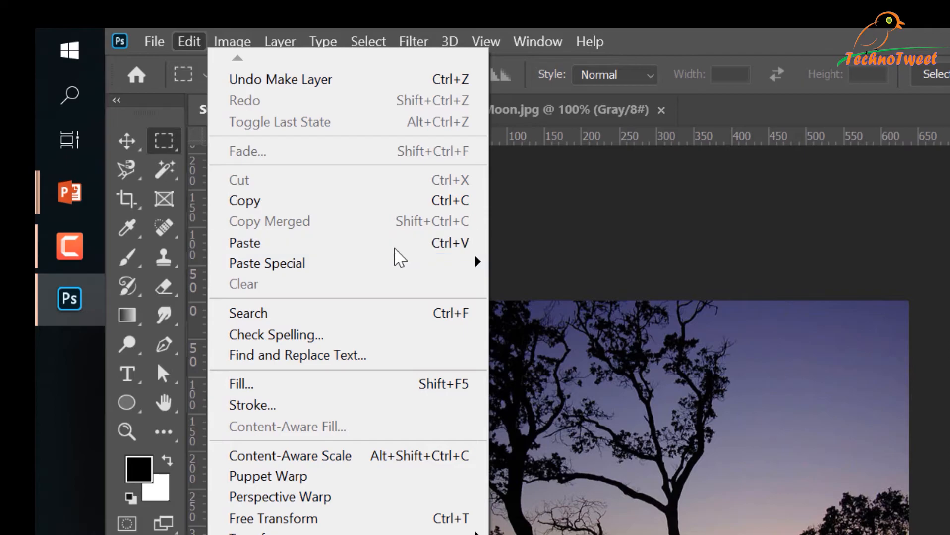
{"action": "left_click", "coordinate": [395, 242]}
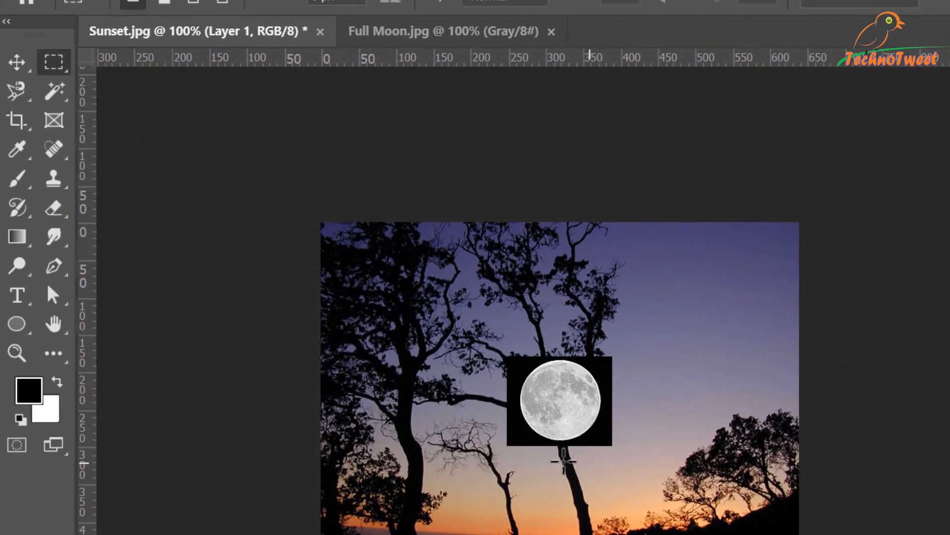
{"action": "left_click", "coordinate": [17, 62]}
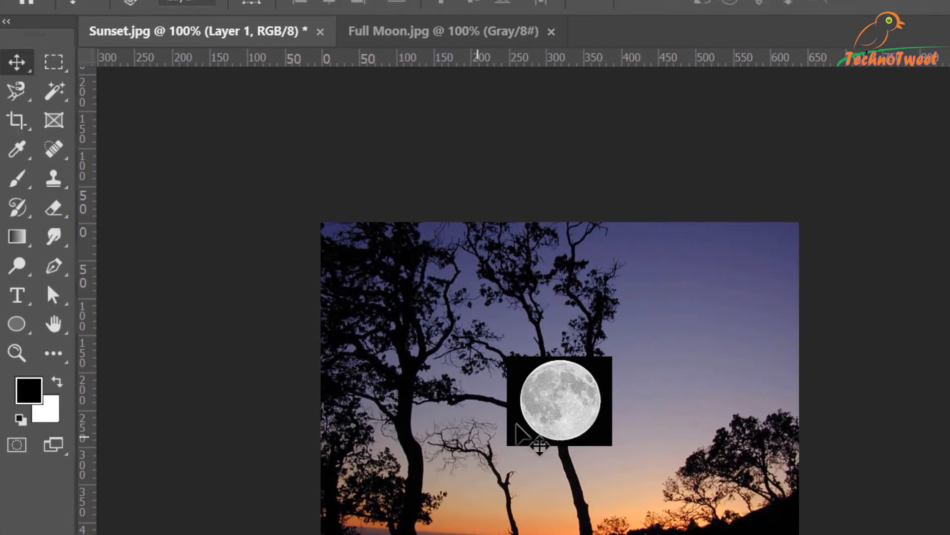
{"action": "left_click_drag", "start_coordinate": [558, 406], "coordinate": [614, 298]}
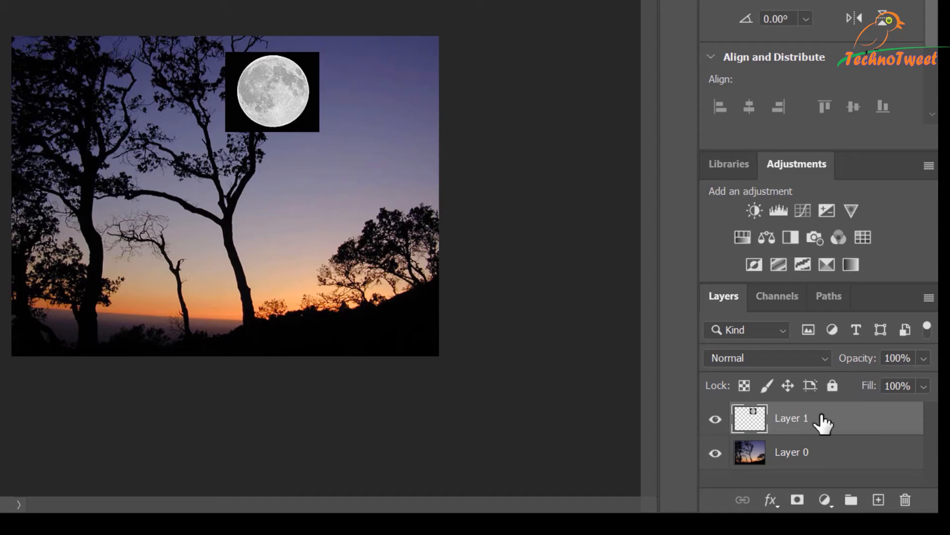
Hide and show the moon layer to compare the sunset with and without it
{"action": "left_click", "coordinate": [715, 422]}
{"action": "left_click", "coordinate": [716, 421]}
{"action": "left_click", "coordinate": [716, 422]}
{"action": "left_click", "coordinate": [715, 421]}
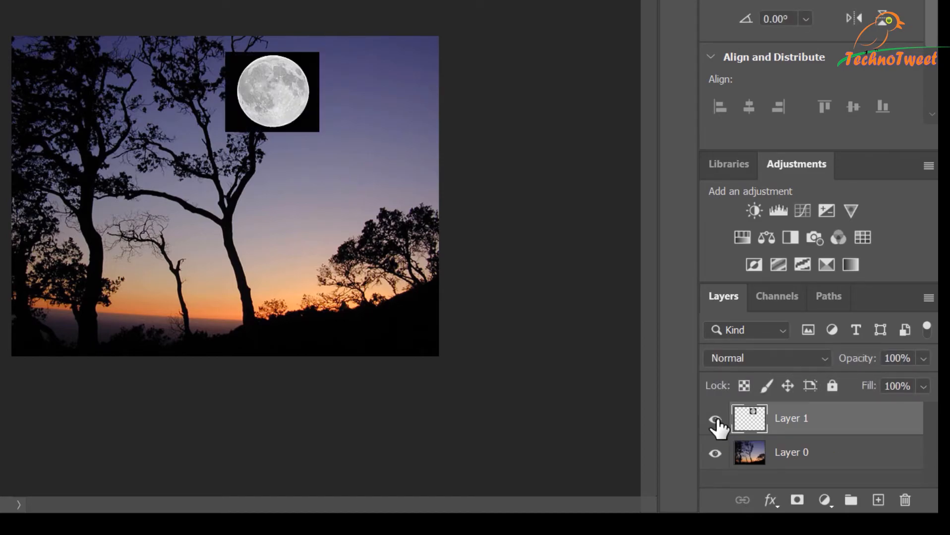
Open the moon layer's blending options and, with Blend If kept on Gray, set the This Layer black slider to 38
{"action": "double_click", "coordinate": [905, 426]}
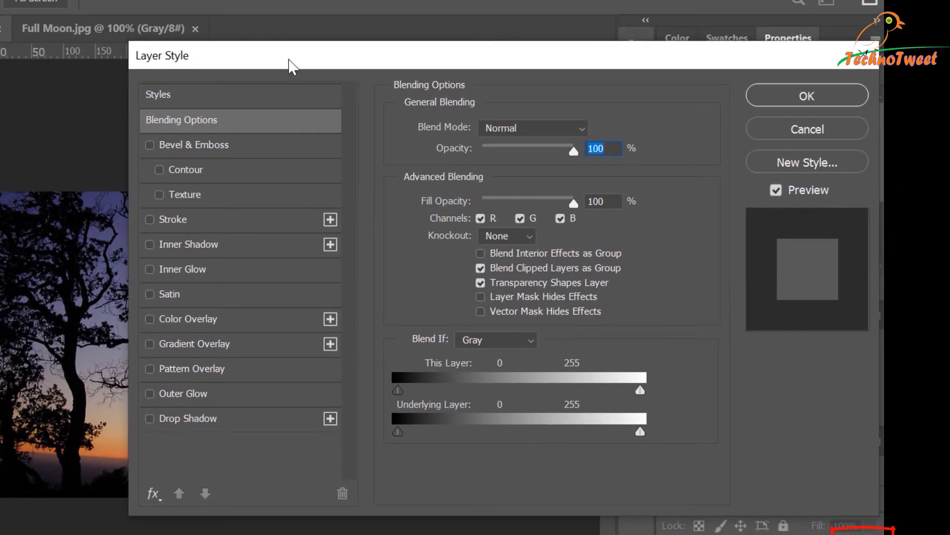
{"action": "left_click_drag", "start_coordinate": [292, 65], "coordinate": [478, 77]}
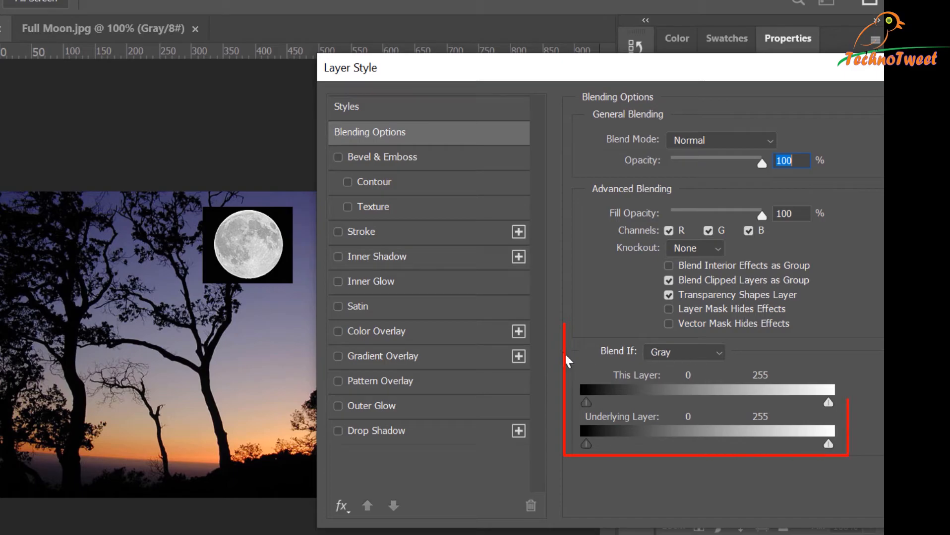
{"action": "left_click", "coordinate": [720, 353]}
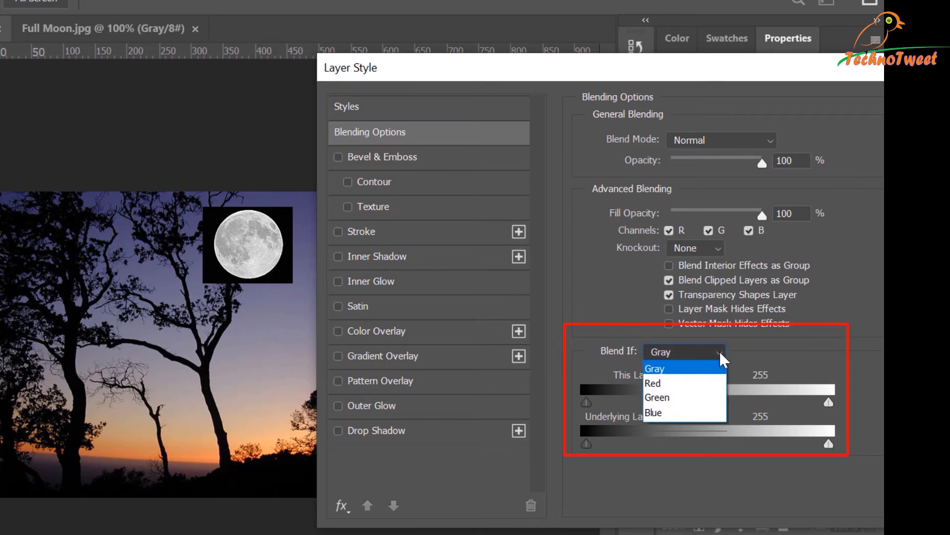
{"action": "left_click", "coordinate": [765, 353]}
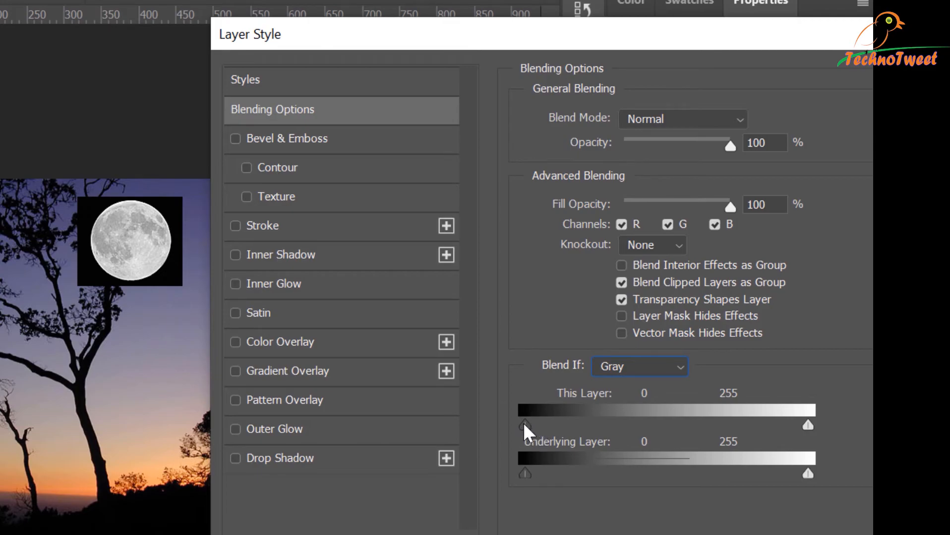
{"action": "left_click_drag", "start_coordinate": [525, 425], "coordinate": [568, 425]}
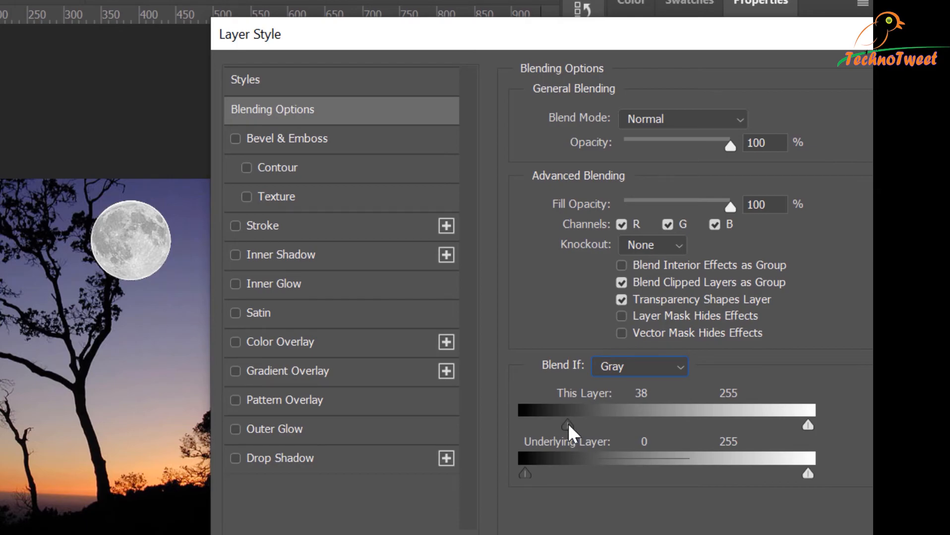
Split the This Layer black slider to 38 / 63 to soften the moon's edge and apply the layer style
{"action": "key", "text": "alt"}
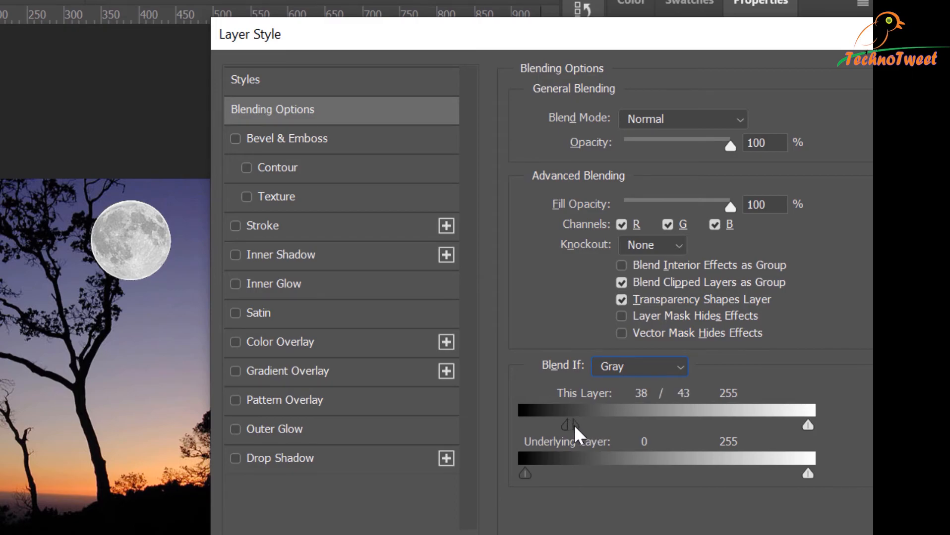
{"action": "left_click_drag", "start_coordinate": [575, 422], "coordinate": [583, 424]}
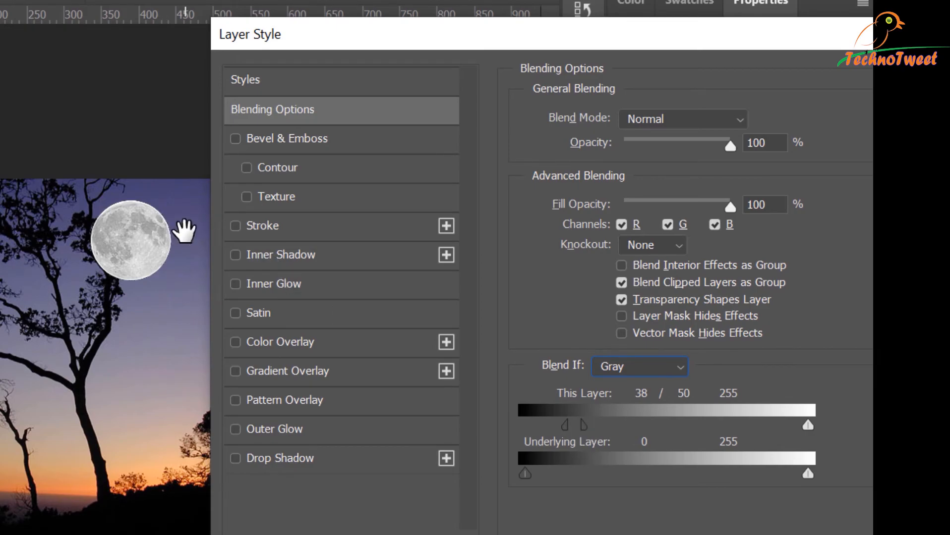
{"action": "left_click_drag", "start_coordinate": [583, 425], "coordinate": [592, 424]}
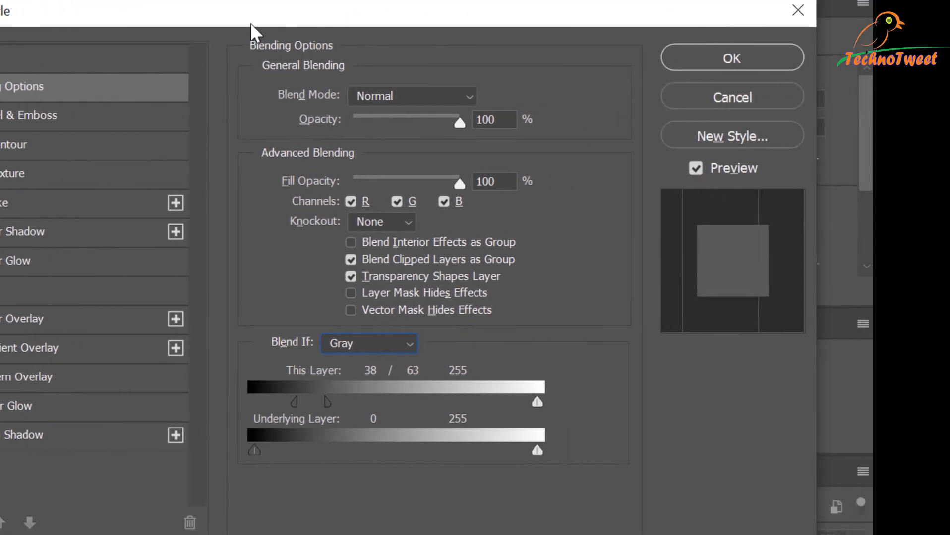
{"action": "left_click", "coordinate": [717, 78]}
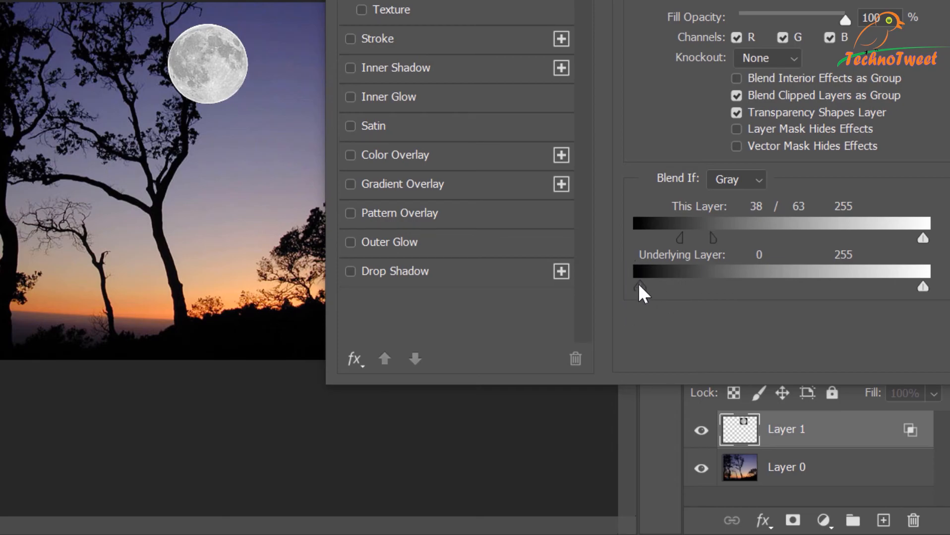
In the moon layer's blending options, set the Underlying Layer black slider to 74 to bring the branches in front, and apply it
{"action": "left_click_drag", "start_coordinate": [639, 286], "coordinate": [725, 295]}
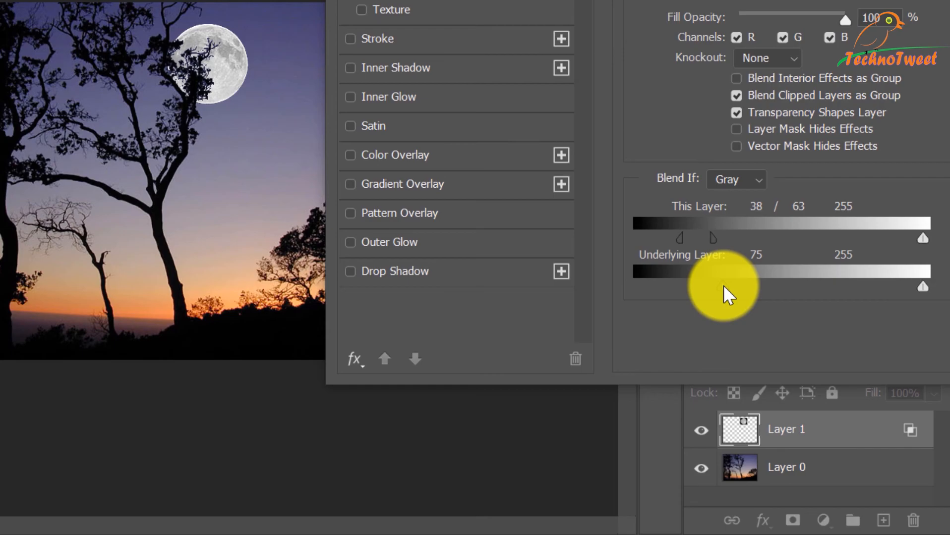
{"action": "left_click_drag", "start_coordinate": [725, 295], "coordinate": [733, 295]}
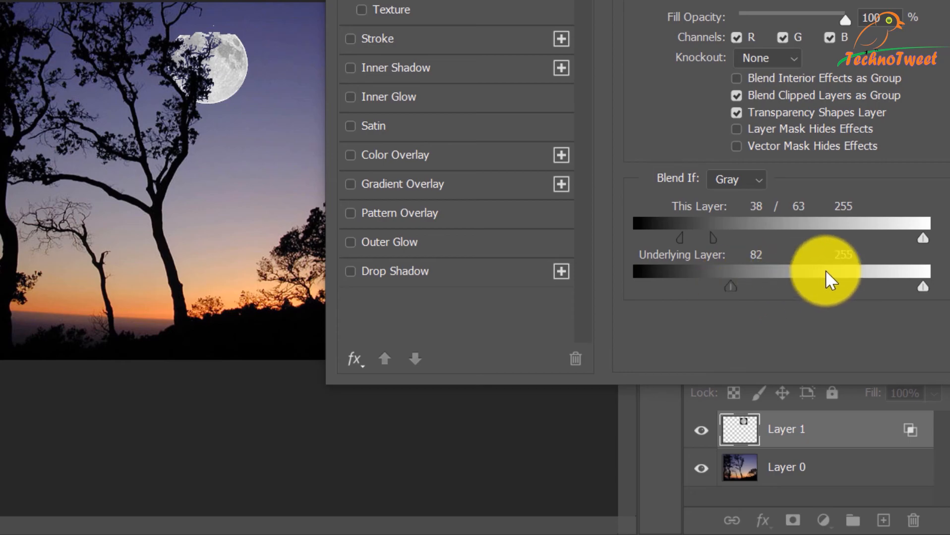
{"action": "mouse_move", "coordinate": [730, 288]}
{"action": "left_mouse_down"}
{"action": "mouse_move", "coordinate": [886, 292]}
{"action": "mouse_move", "coordinate": [722, 288]}
{"action": "left_mouse_up"}
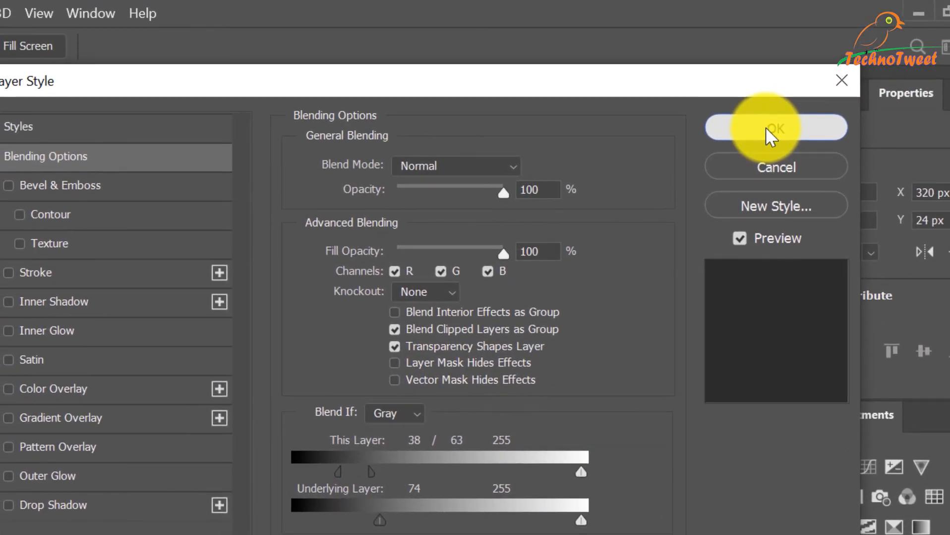
{"action": "left_click", "coordinate": [769, 133]}
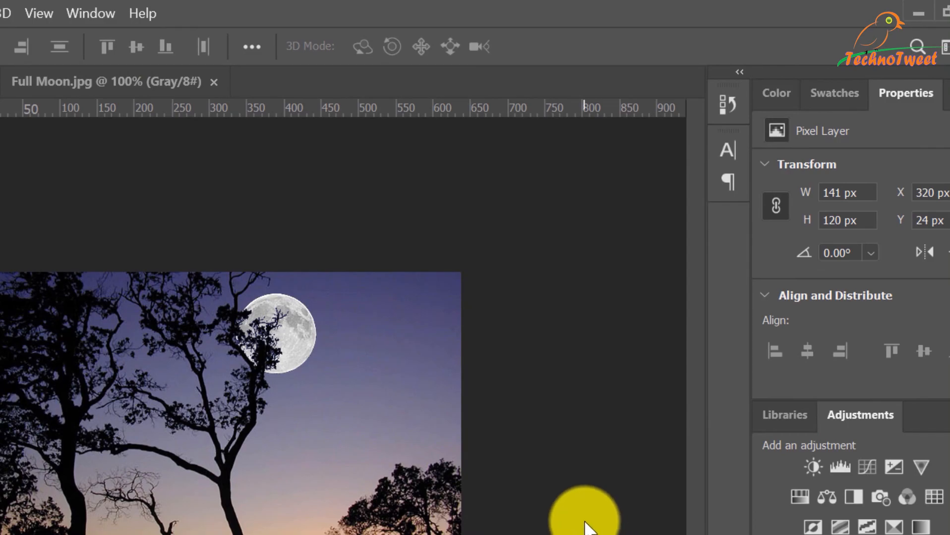
Inspect the blended moon up close and move it down behind the middle tree's branches, to about X 204 px, Y 84 px
{"action": "key", "text": "ctrl+plus"}
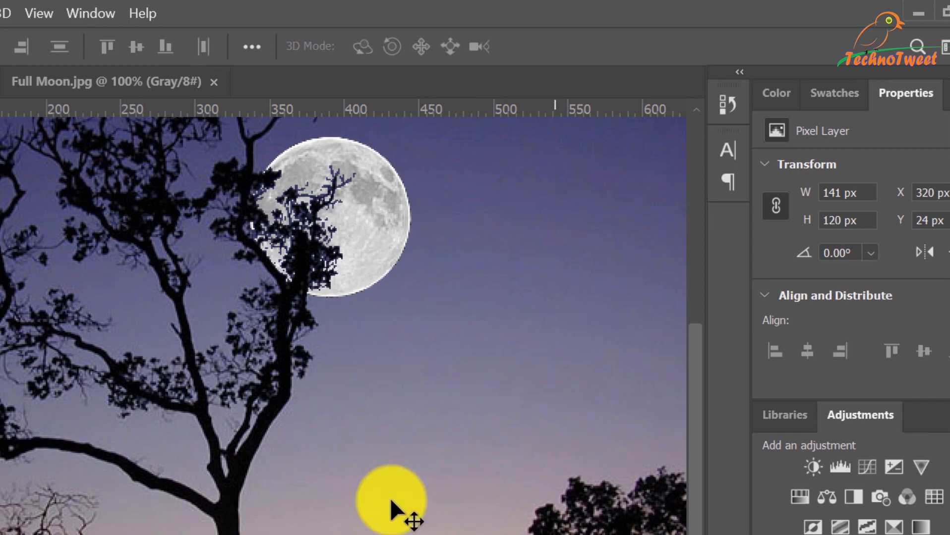
{"action": "key", "text": "space"}
{"action": "left_click_drag", "start_coordinate": [356, 438], "coordinate": [310, 534]}
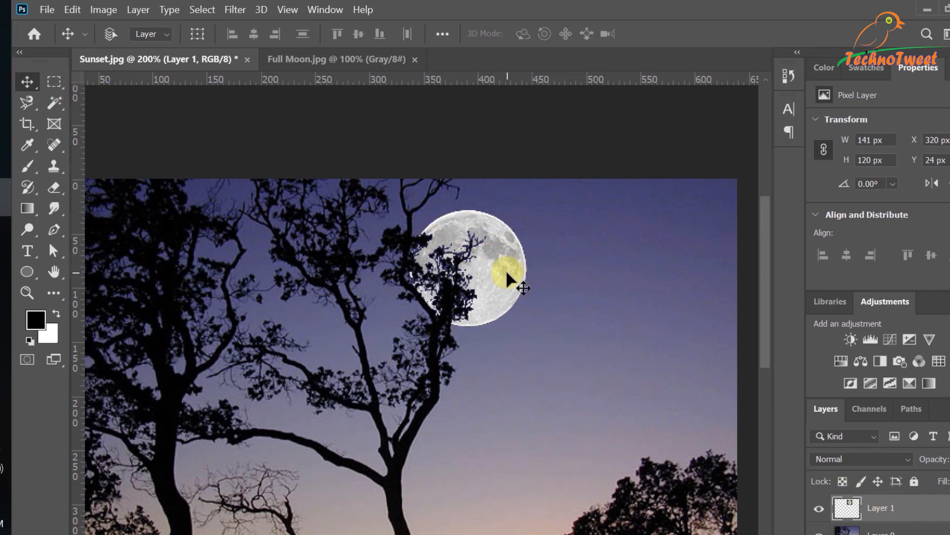
{"action": "left_click_drag", "start_coordinate": [499, 273], "coordinate": [376, 338]}
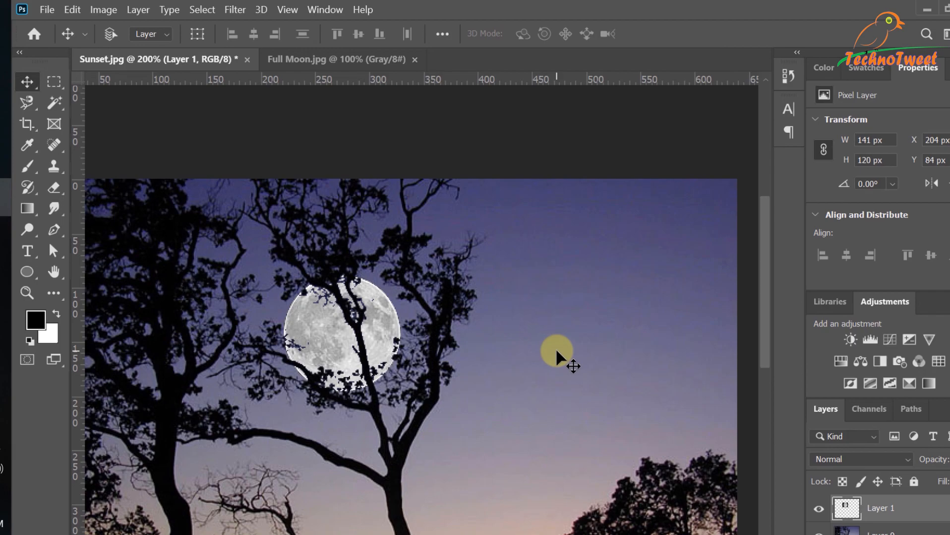
{"action": "key", "text": "ctrl+minus"}
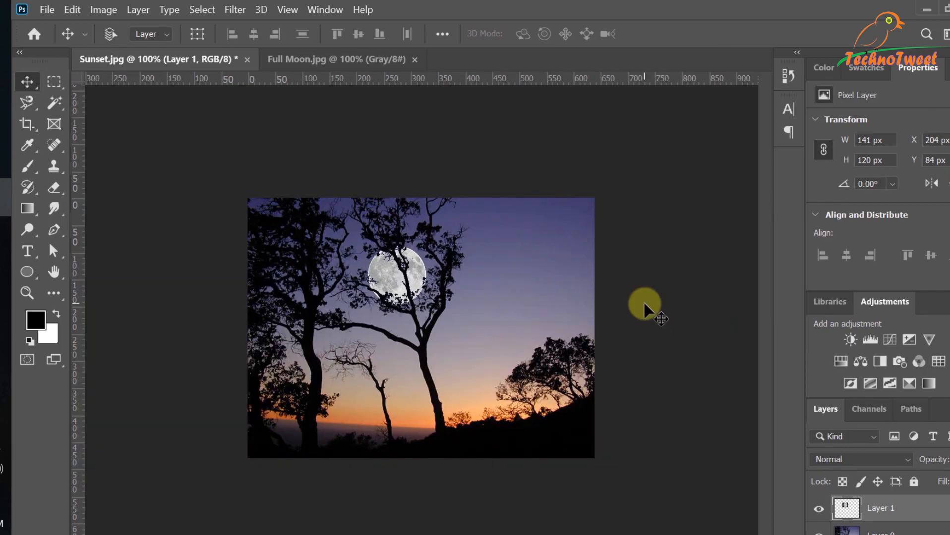